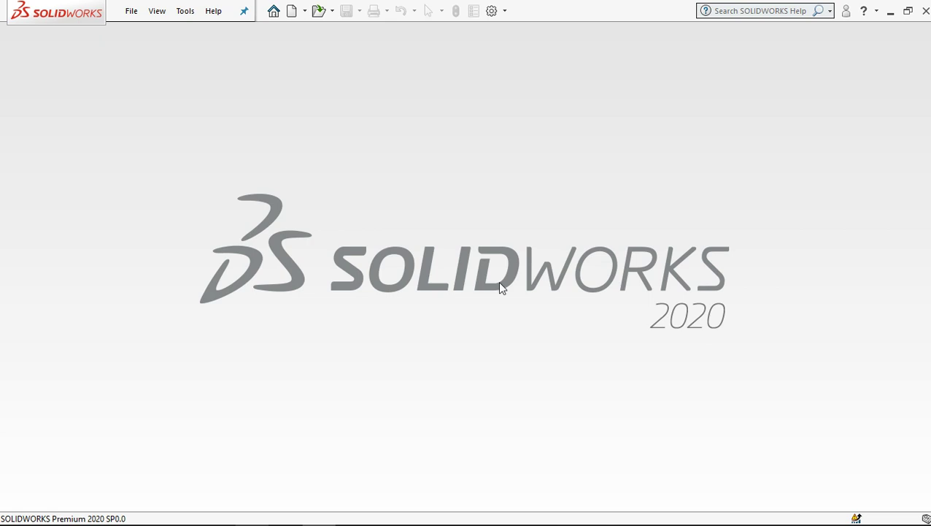
Step: Create a new Part document and open a sketch on its Front Plane
{"action": "left_click", "coordinate": [309, 14]}
{"action": "left_click", "coordinate": [314, 27]}
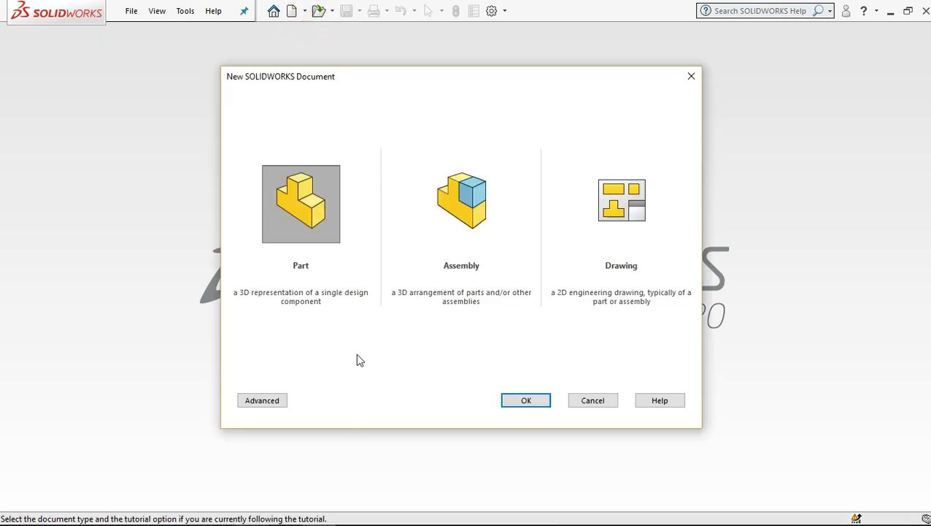
{"action": "left_click", "coordinate": [541, 400]}
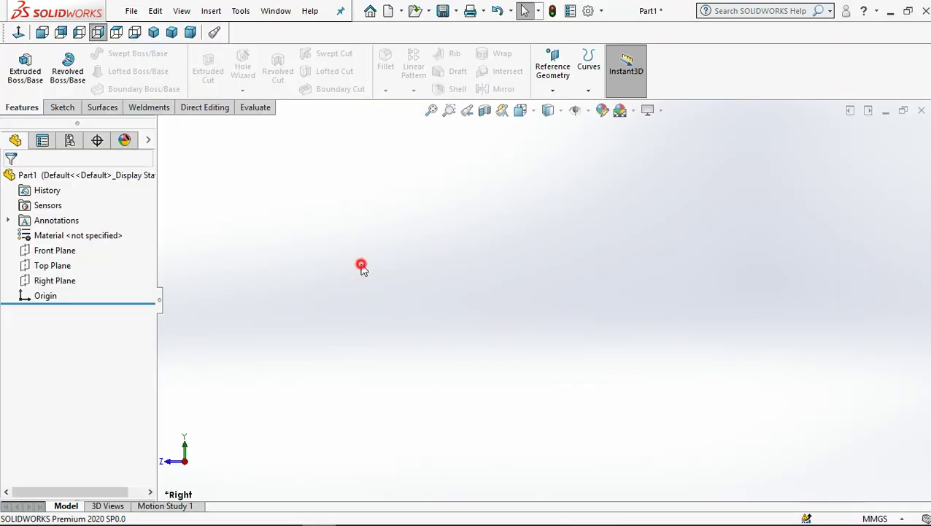
{"action": "left_click", "coordinate": [63, 252]}
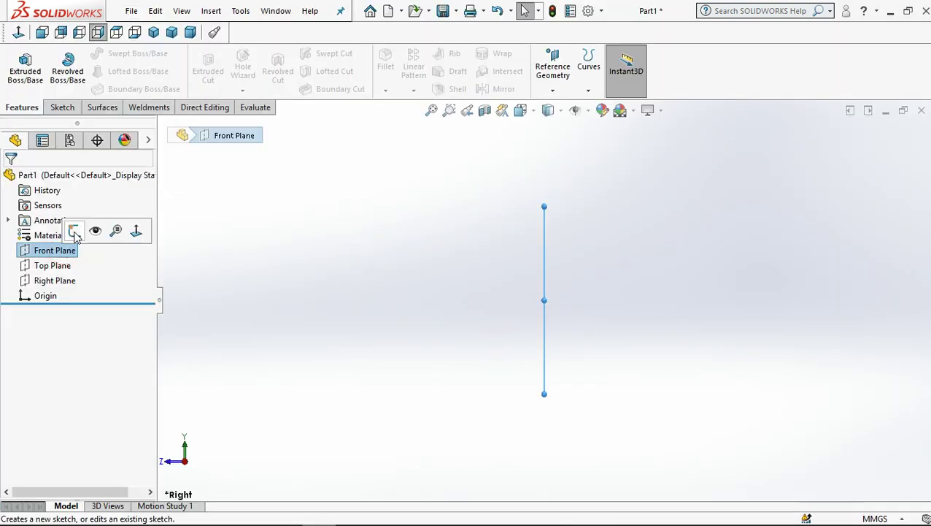
{"action": "left_click", "coordinate": [75, 231]}
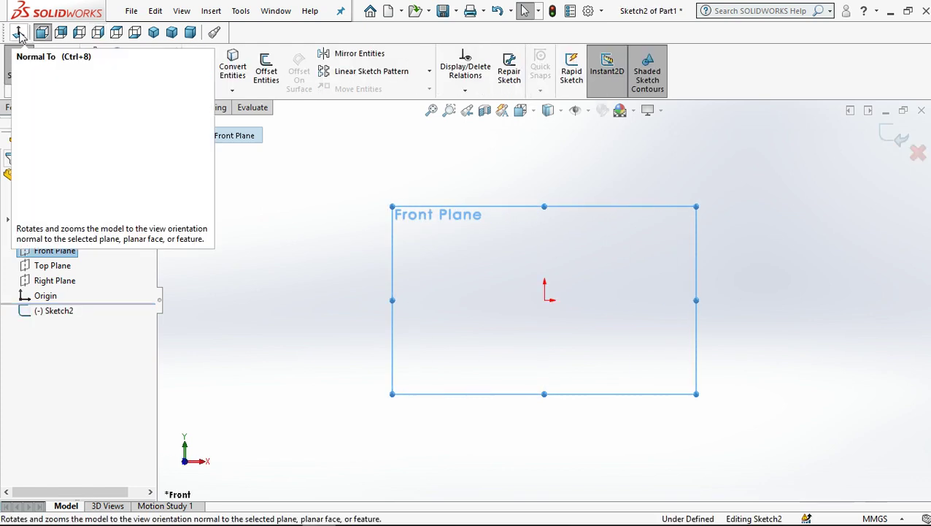
Step: Draw a circle centred on the sketch origin
{"action": "left_click", "coordinate": [271, 221]}
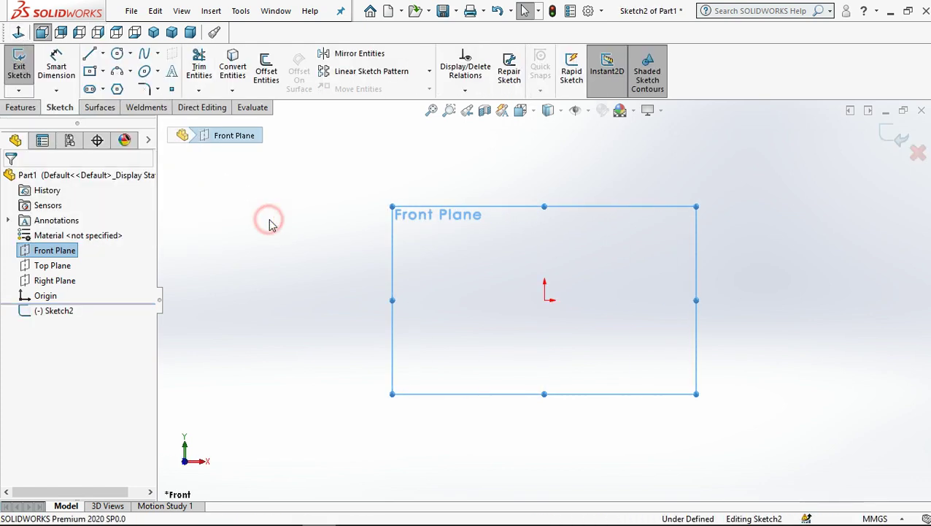
{"action": "left_click", "coordinate": [116, 53]}
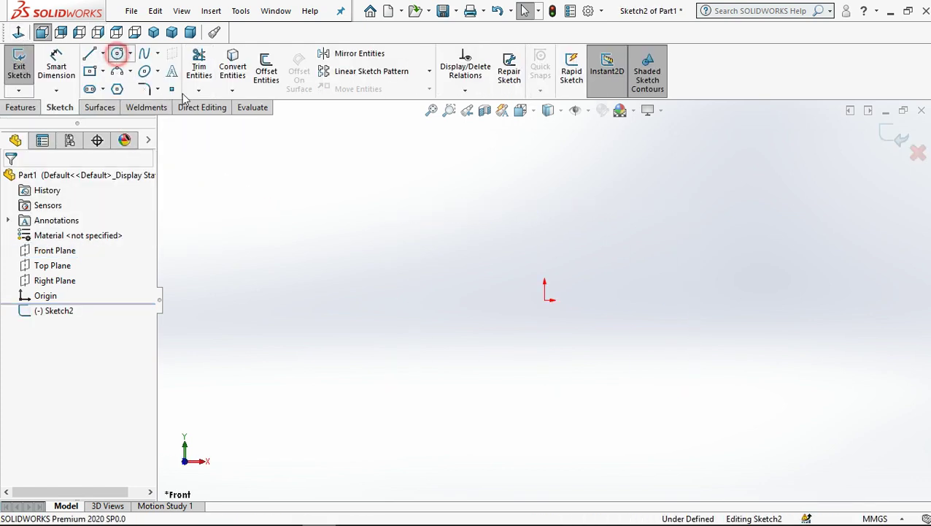
{"action": "left_click", "coordinate": [544, 300]}
{"action": "left_click", "coordinate": [491, 445]}
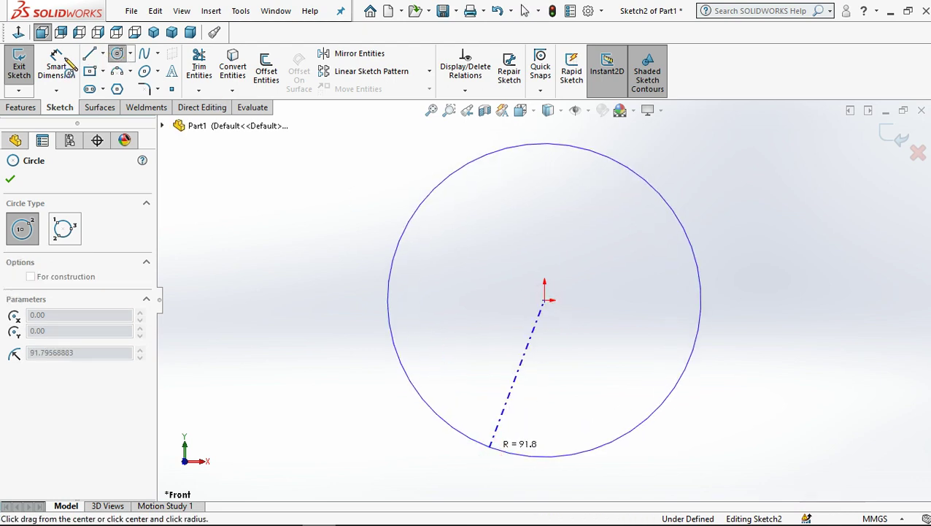
{"action": "key", "text": "Escape"}
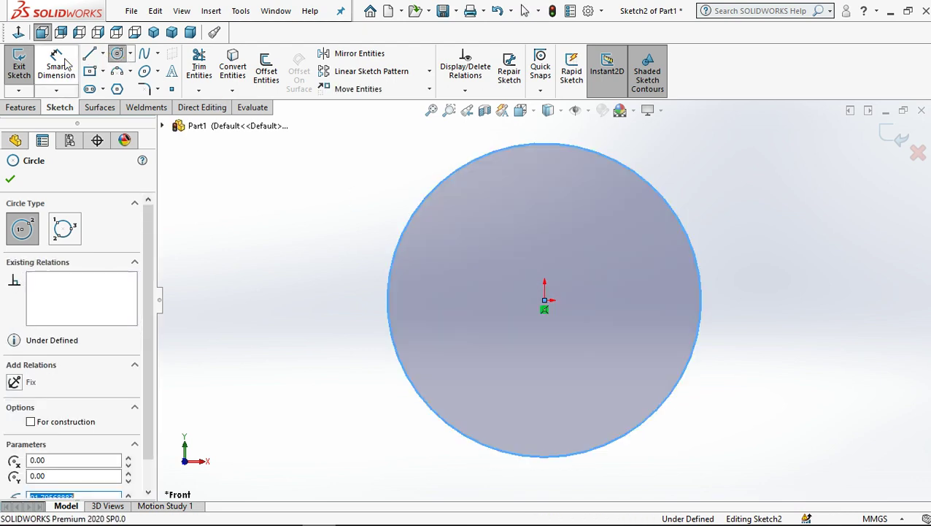
{"action": "left_click", "coordinate": [285, 197]}
Step: Dimension the circle to an 80 mm diameter
{"action": "key", "text": "d"}
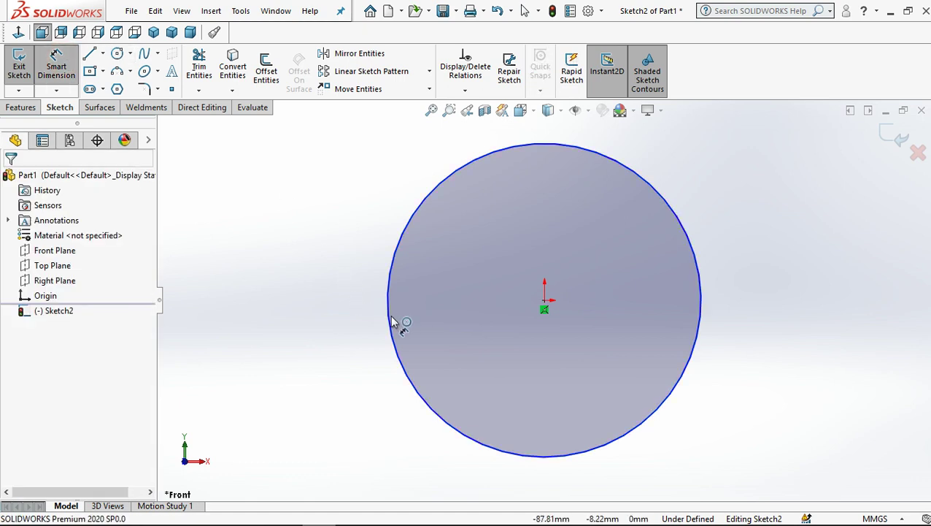
{"action": "left_click", "coordinate": [351, 305]}
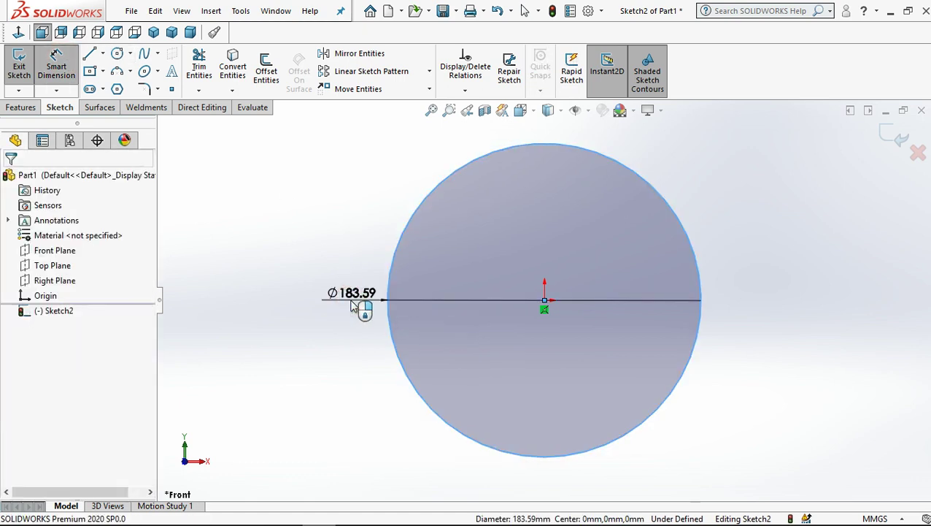
{"action": "left_click", "coordinate": [351, 305]}
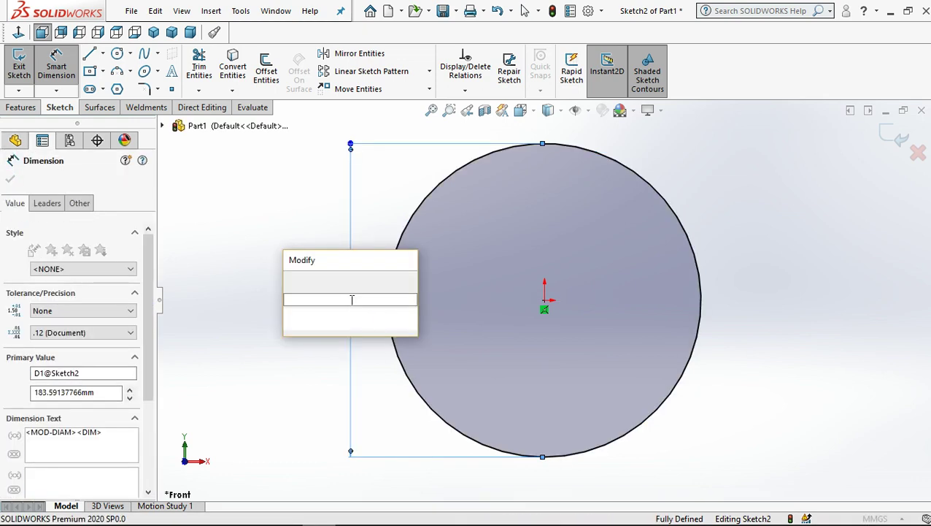
{"action": "type", "text": "40"}
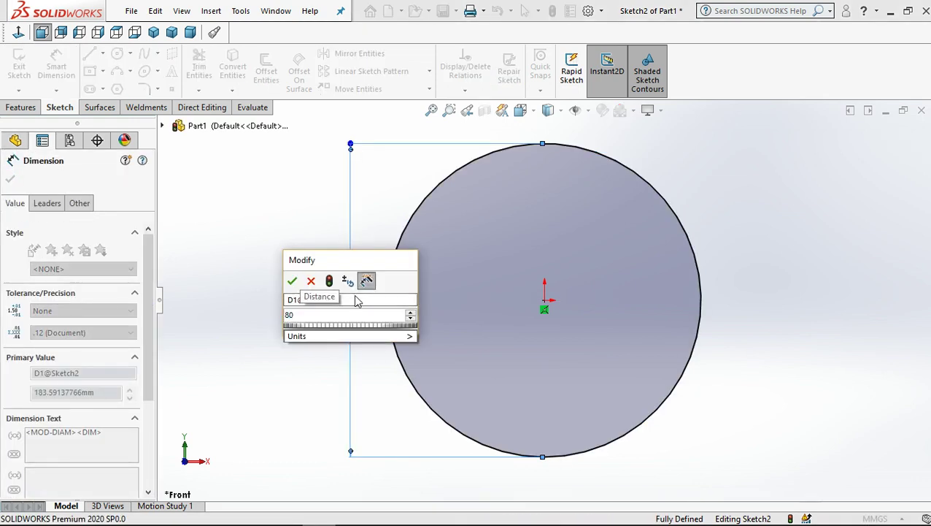
{"action": "key", "text": "Return"}
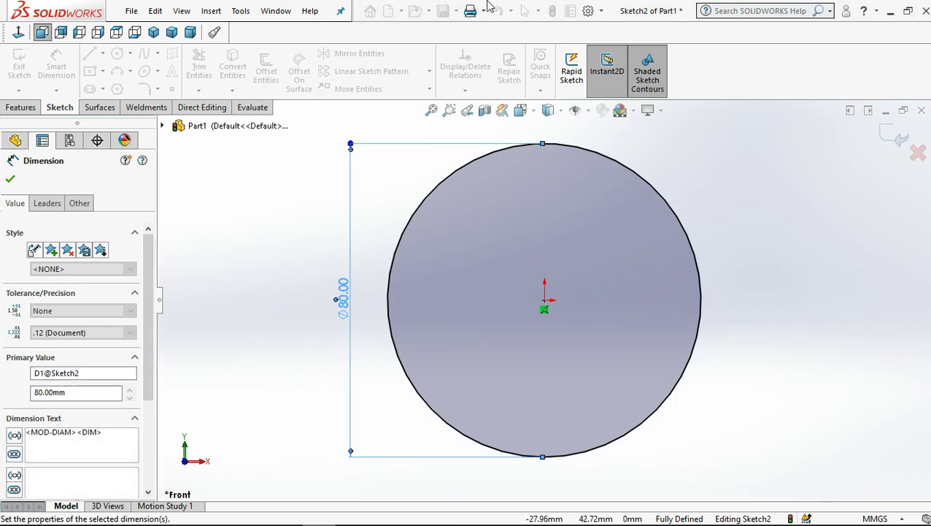
{"action": "left_click", "coordinate": [523, 11]}
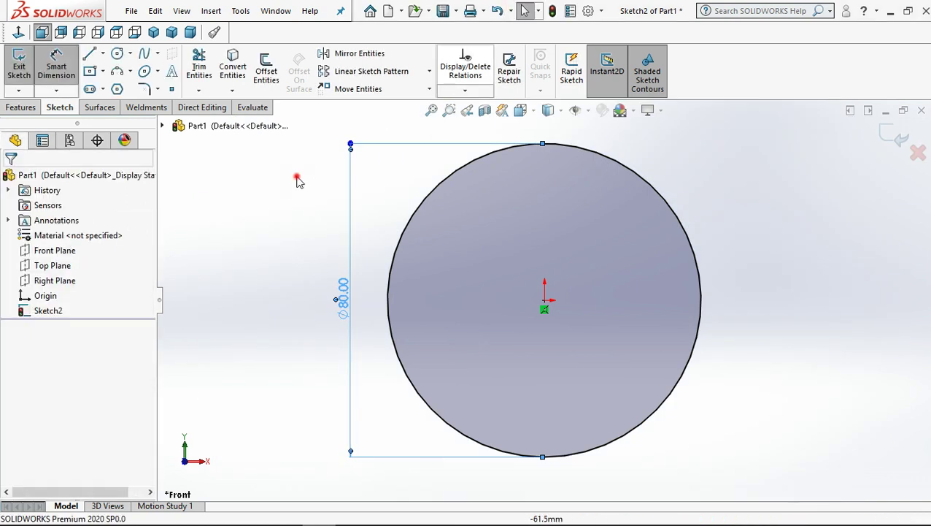
{"action": "key", "text": "f"}
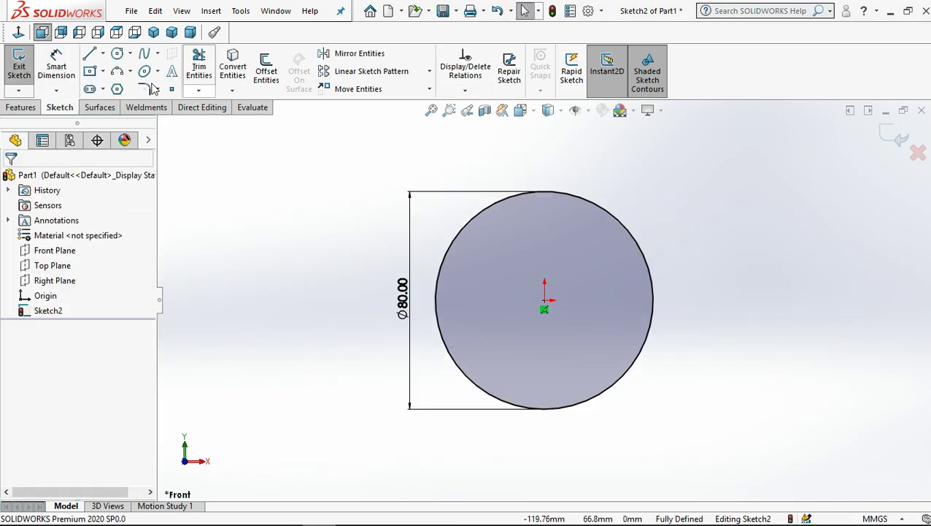
Step: Draw a small circle centred on the big circle's top quadrant point
{"action": "left_click", "coordinate": [117, 55]}
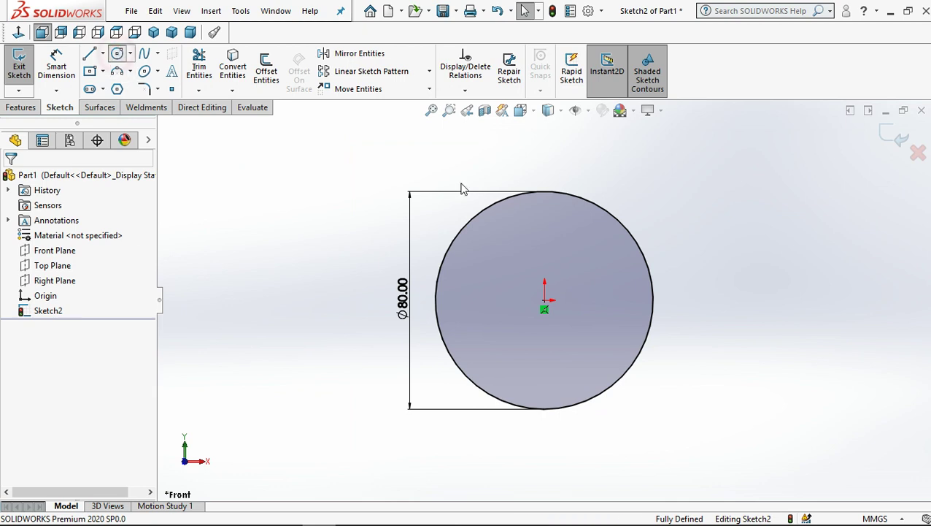
{"action": "left_click", "coordinate": [545, 192]}
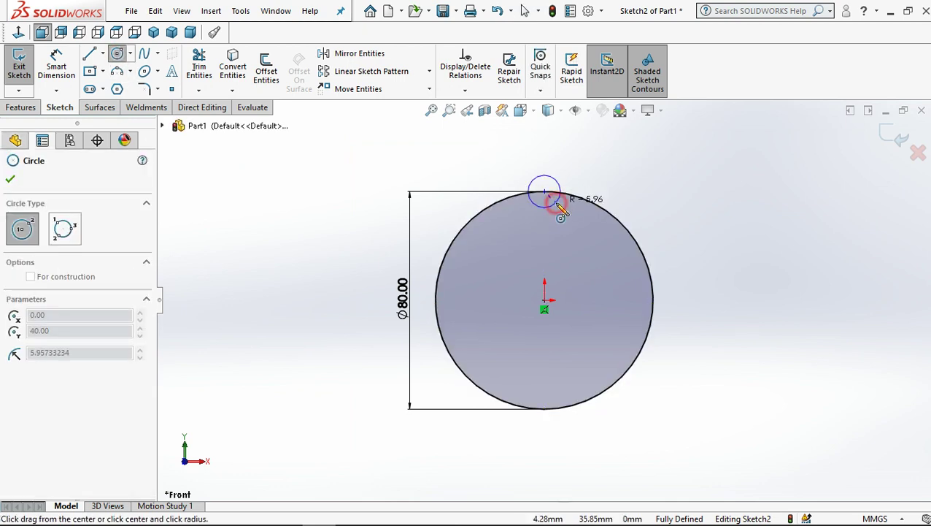
{"action": "left_click", "coordinate": [561, 212]}
{"action": "key", "text": "Escape"}
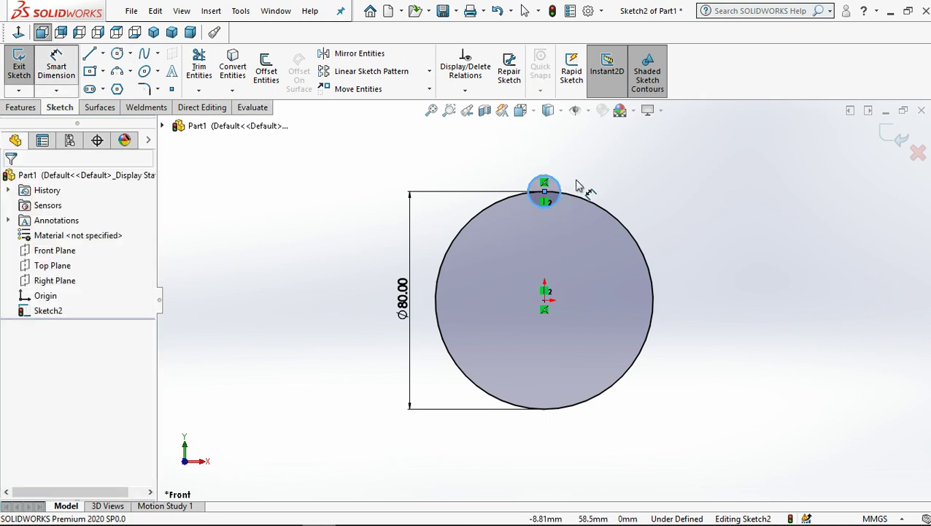
Step: Dimension the small circle to a 12 mm diameter
{"action": "left_click", "coordinate": [561, 184]}
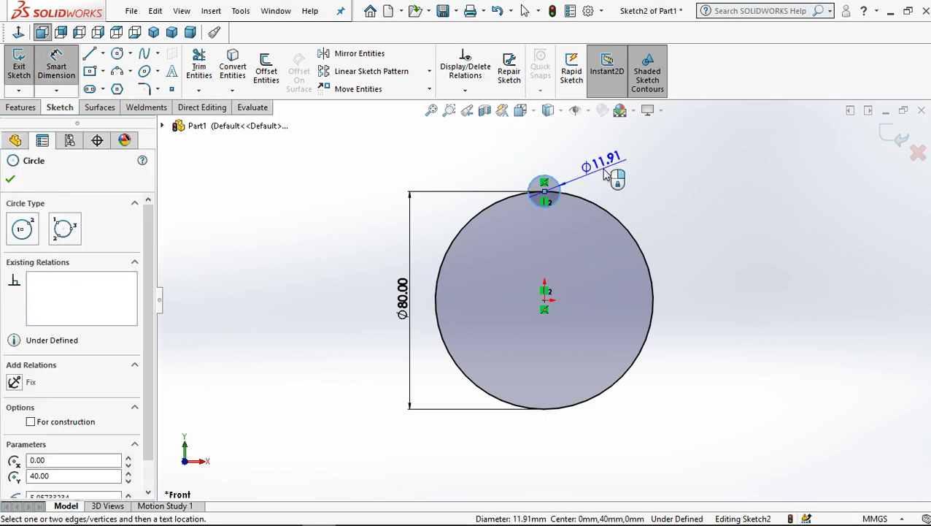
{"action": "left_click", "coordinate": [606, 174]}
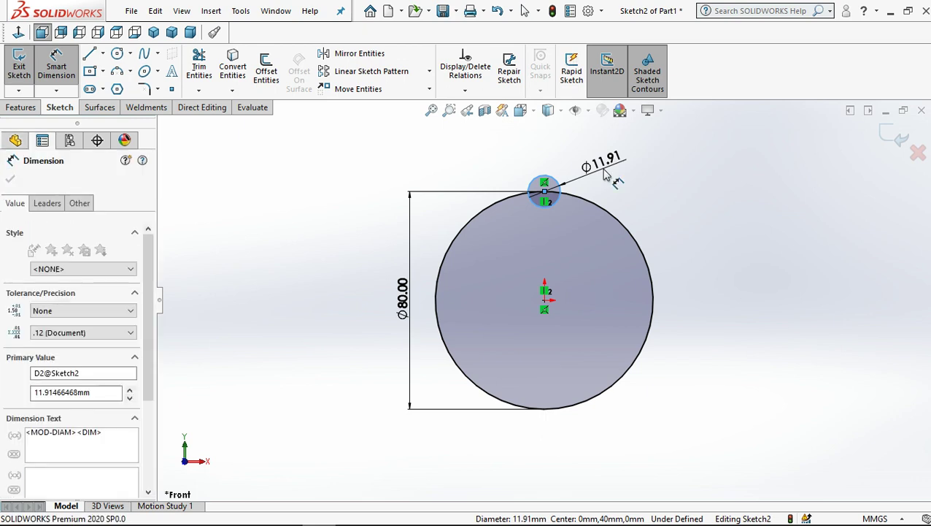
{"action": "type", "text": "12"}
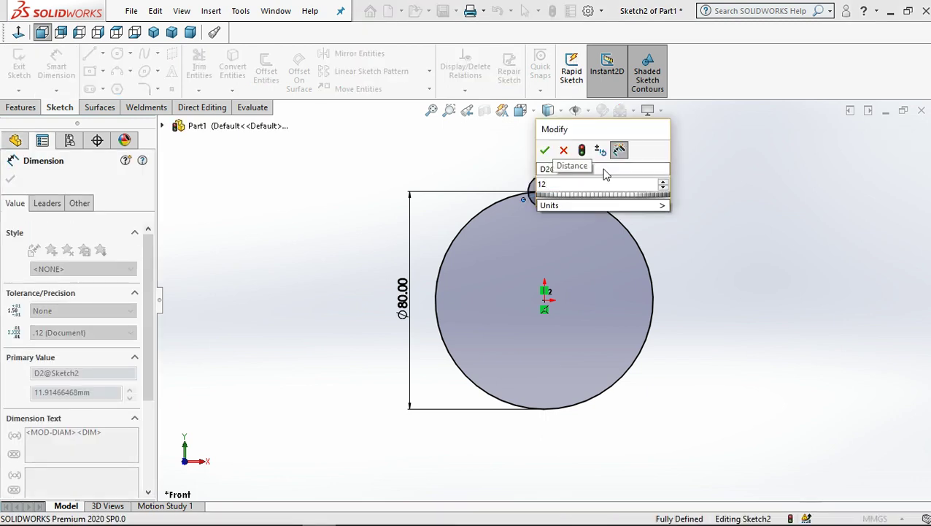
{"action": "key", "text": "Return"}
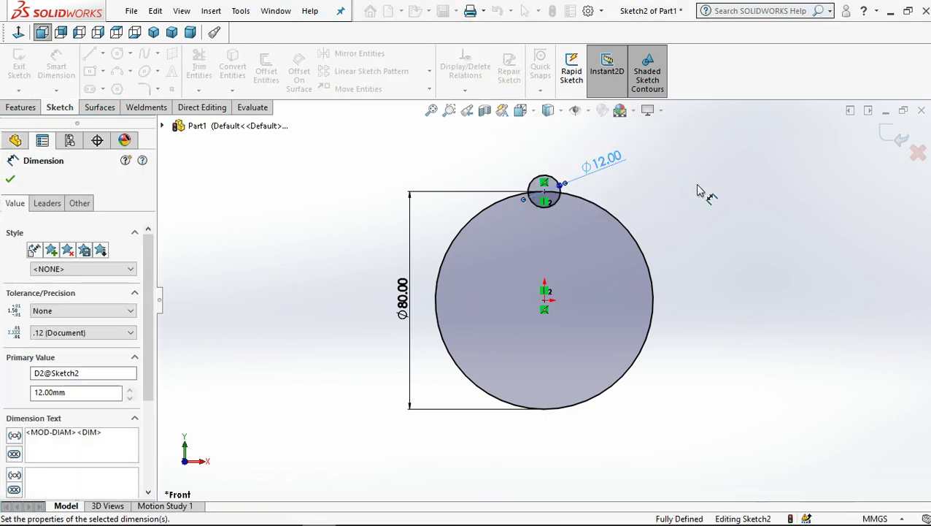
{"action": "key", "text": "Escape"}
{"action": "key", "text": "Escape"}
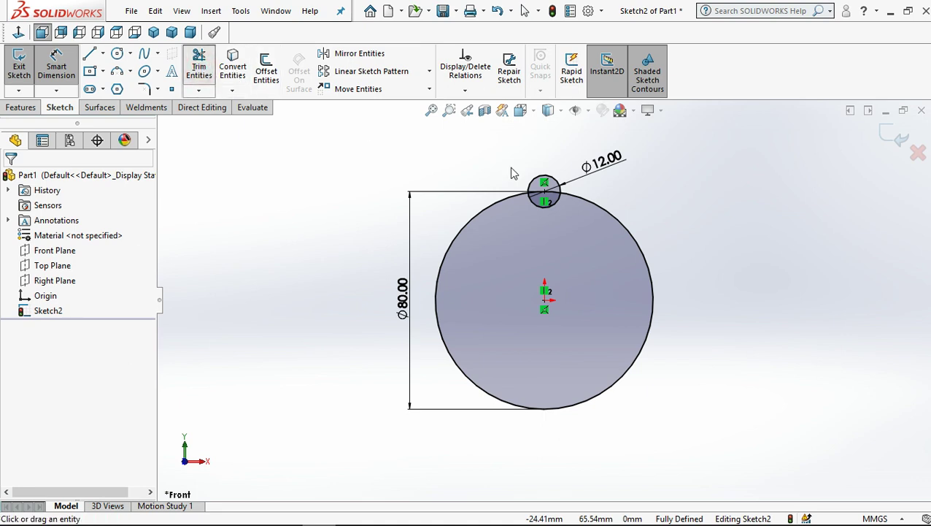
{"action": "key", "text": "t"}
{"action": "scroll", "coordinate": [551, 170], "scroll_direction": "down", "scroll_amount": 5}
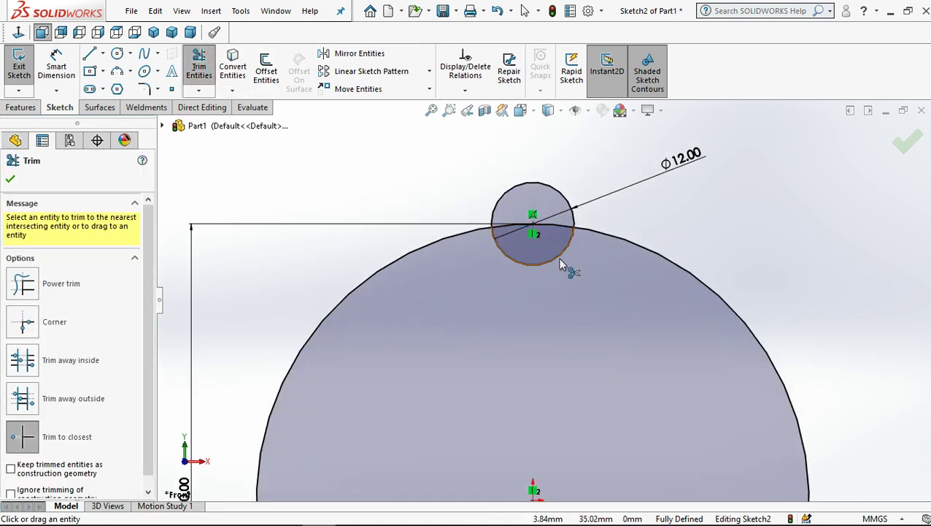
{"action": "left_click", "coordinate": [560, 260]}
{"action": "left_click_drag", "start_coordinate": [557, 228], "coordinate": [556, 235]}
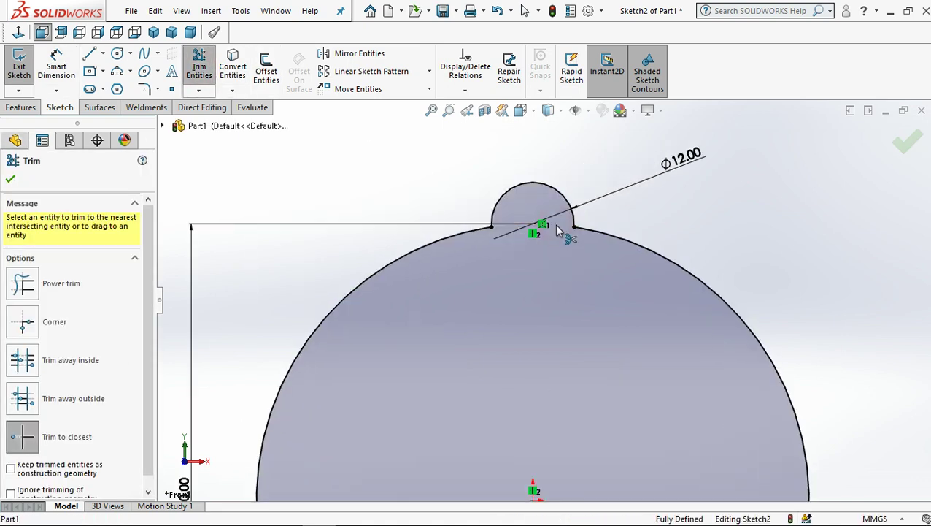
{"action": "left_click", "coordinate": [525, 10]}
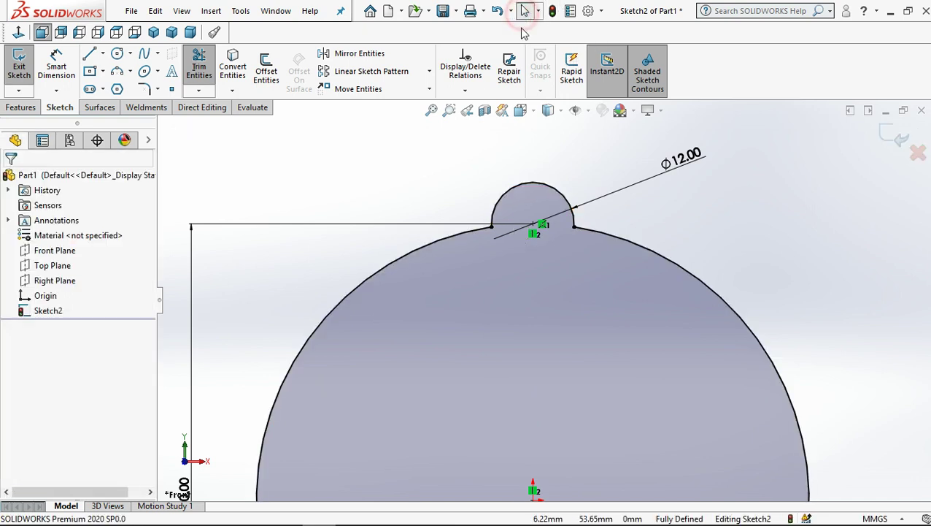
{"action": "scroll", "coordinate": [578, 269], "scroll_direction": "up", "scroll_amount": 2}
{"action": "left_click", "coordinate": [370, 158]}
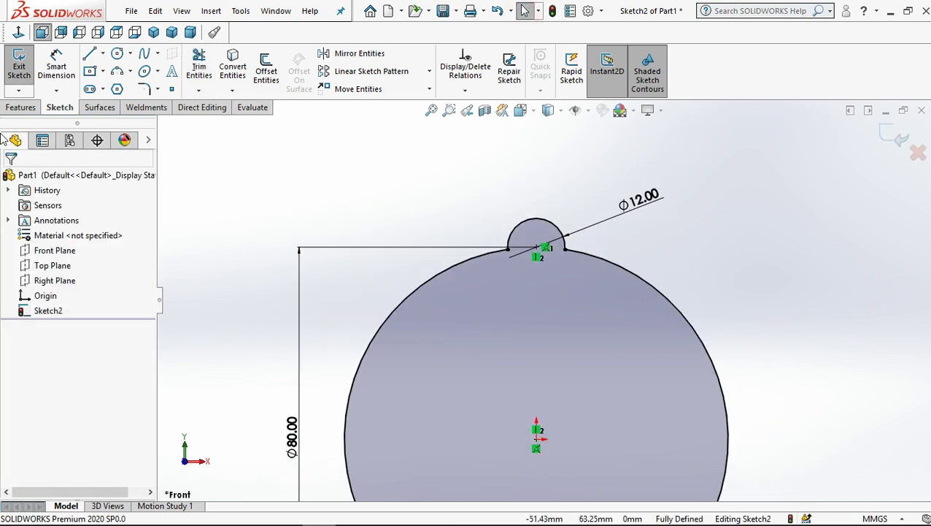
{"action": "left_click", "coordinate": [16, 111]}
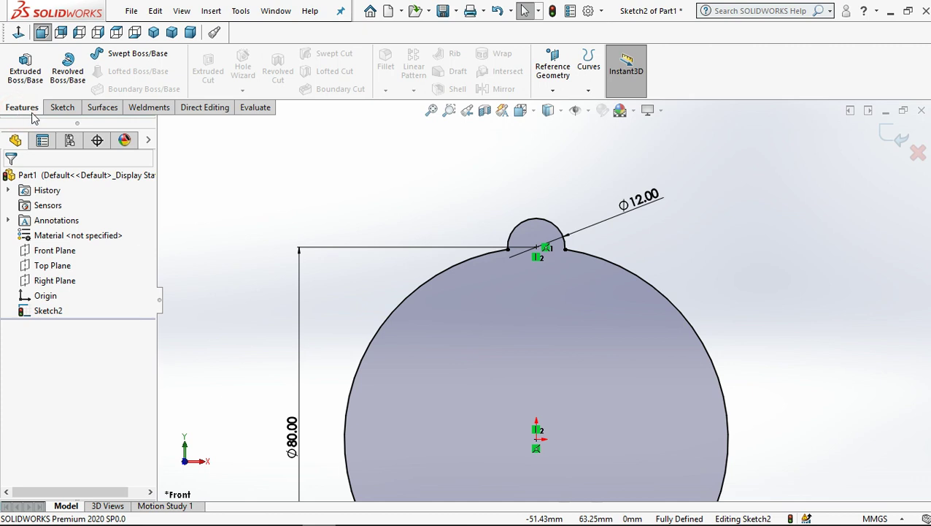
{"action": "left_click", "coordinate": [63, 107]}
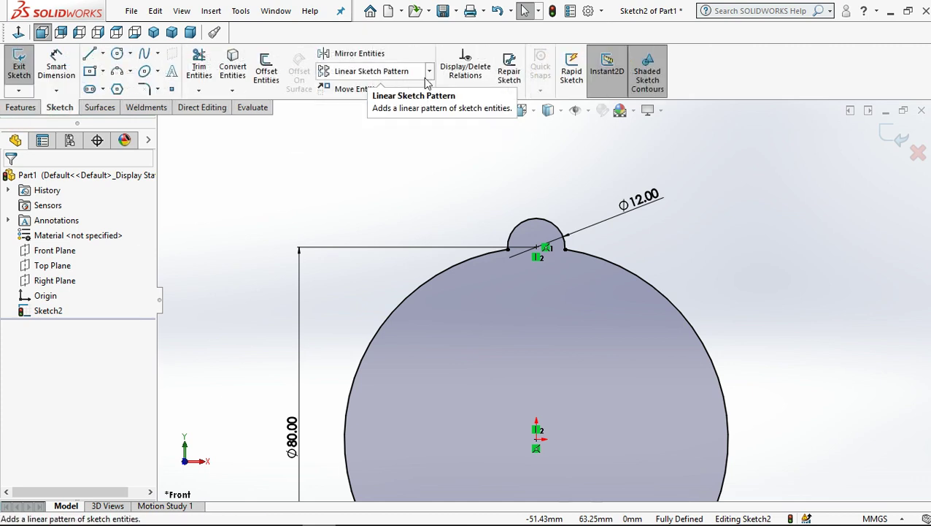
Step: Start a Circular Sketch Pattern with the small top arc as its only entity
{"action": "left_click", "coordinate": [429, 71]}
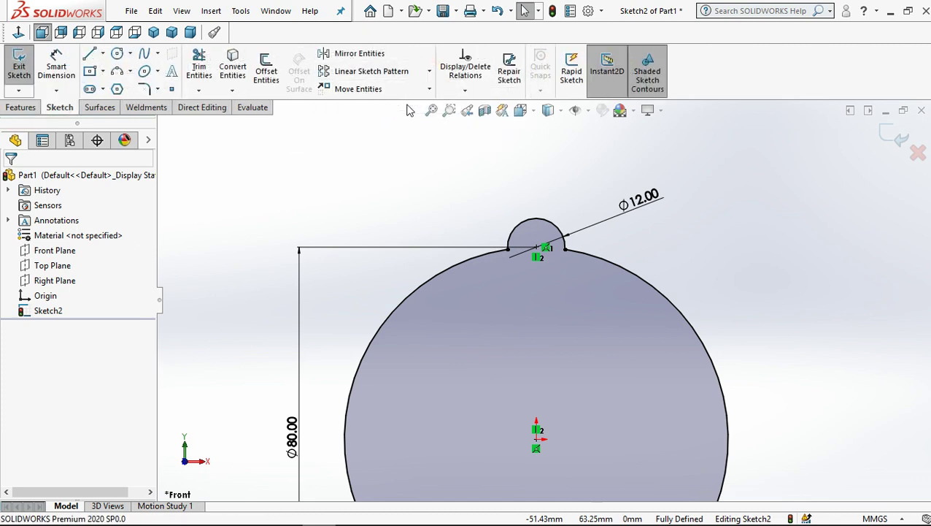
{"action": "left_click", "coordinate": [463, 266]}
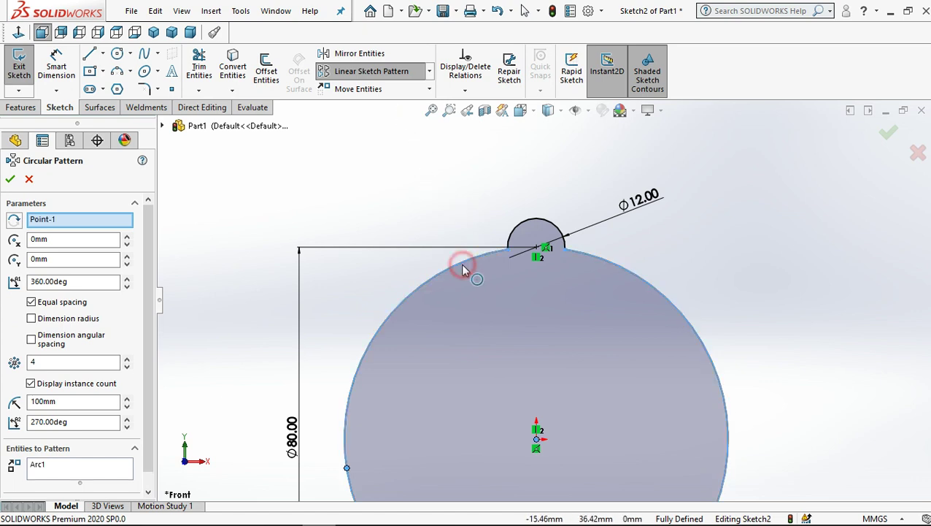
{"action": "right_click", "coordinate": [85, 469]}
{"action": "left_click", "coordinate": [119, 476]}
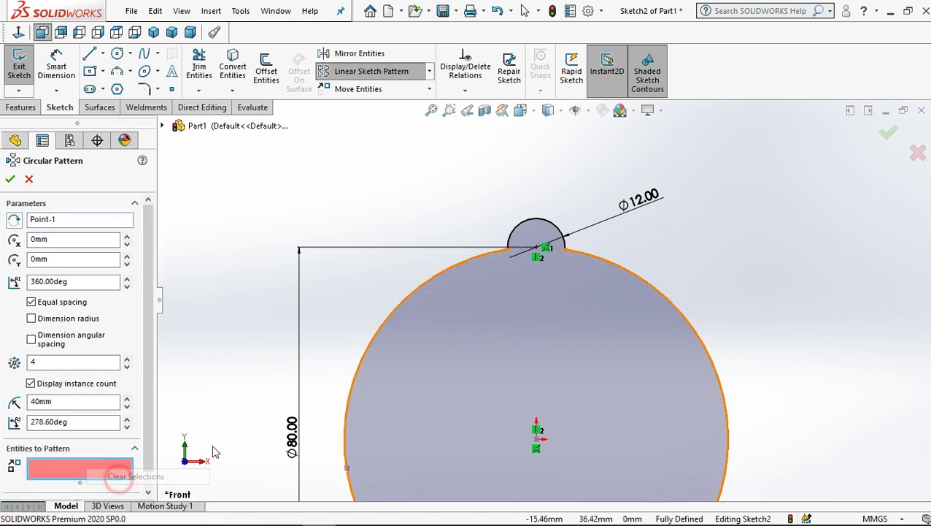
{"action": "left_click", "coordinate": [535, 226]}
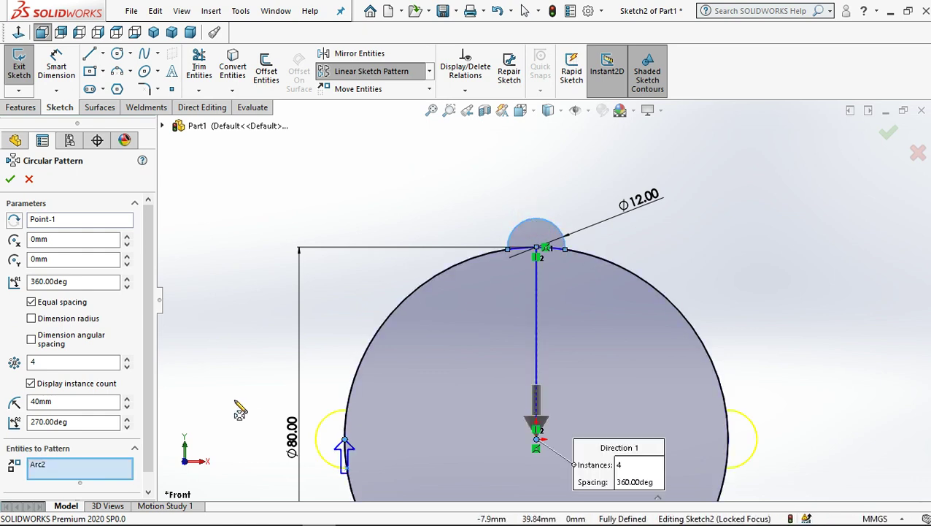
{"action": "key", "text": "z"}
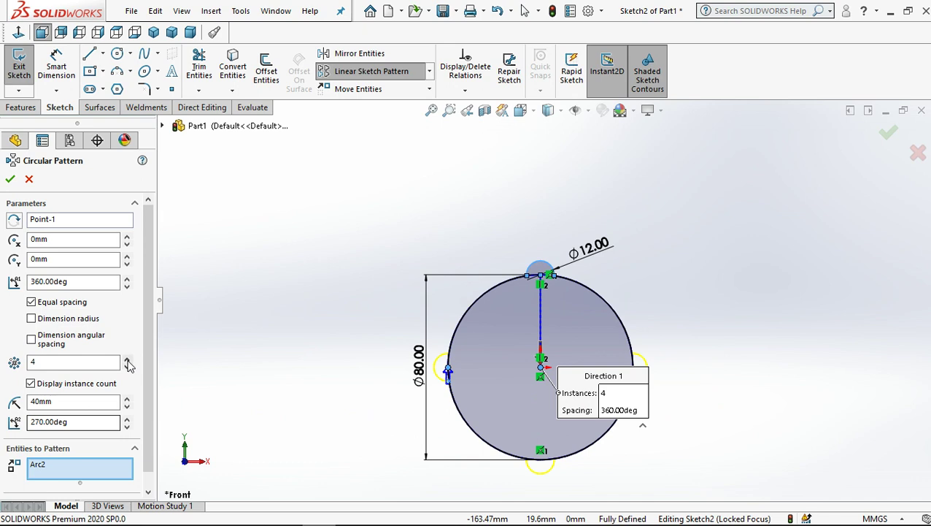
Step: Set the circular pattern to 27 equally spaced instances and accept it
{"action": "left_click", "coordinate": [127, 360]}
{"action": "left_click", "coordinate": [127, 359]}
{"action": "left_click", "coordinate": [127, 360]}
{"action": "left_click", "coordinate": [127, 360]}
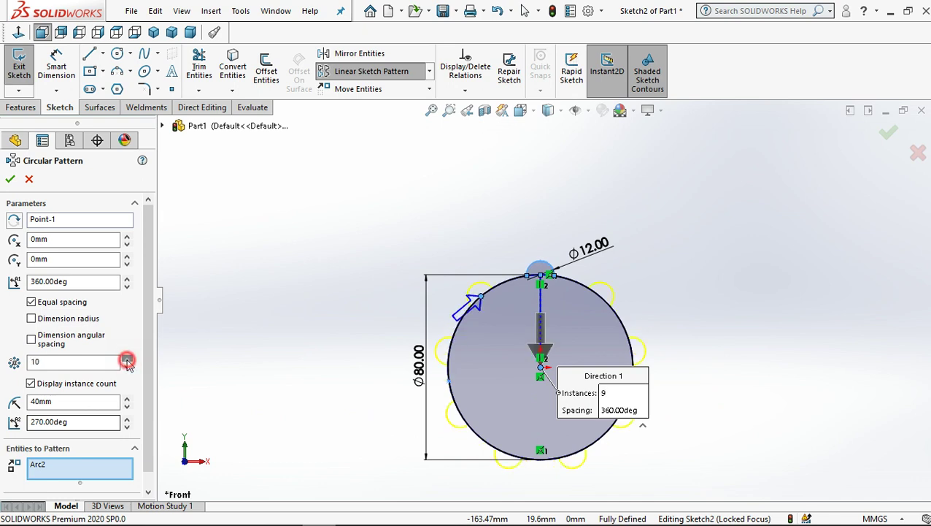
{"action": "left_click", "coordinate": [127, 360]}
{"action": "left_click", "coordinate": [127, 360]}
{"action": "left_click", "coordinate": [127, 359]}
{"action": "left_click", "coordinate": [127, 360]}
{"action": "left_click", "coordinate": [127, 360]}
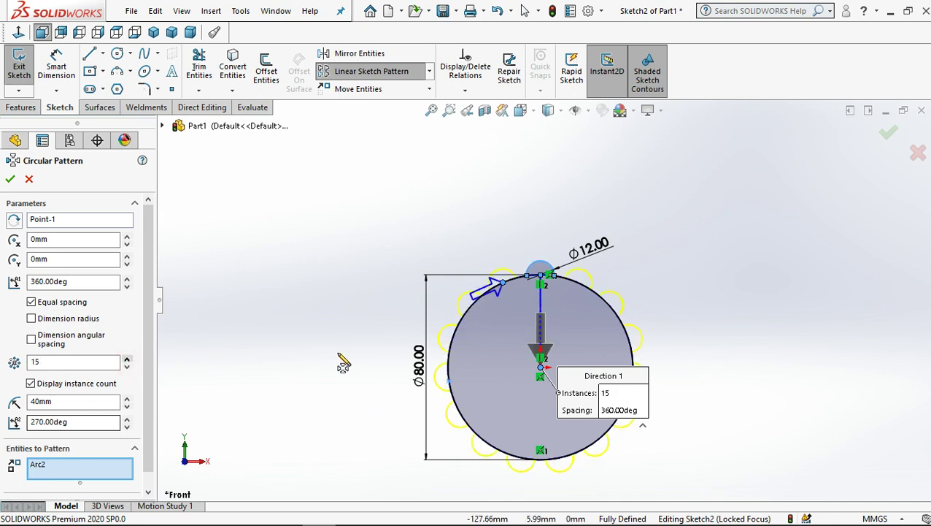
{"action": "scroll", "coordinate": [443, 323], "scroll_direction": "down", "scroll_amount": 3}
{"action": "scroll", "coordinate": [439, 332], "scroll_direction": "down", "scroll_amount": 2}
{"action": "scroll", "coordinate": [438, 332], "scroll_direction": "down", "scroll_amount": 2}
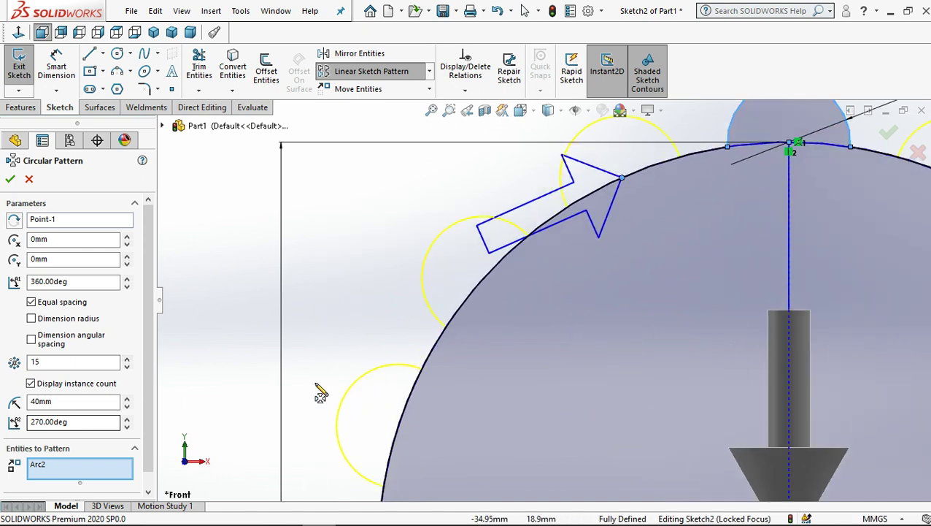
{"action": "left_click", "coordinate": [125, 359]}
{"action": "left_click", "coordinate": [126, 359]}
{"action": "left_click", "coordinate": [125, 359]}
{"action": "left_click", "coordinate": [126, 359]}
{"action": "left_click", "coordinate": [125, 359]}
{"action": "left_click", "coordinate": [126, 359]}
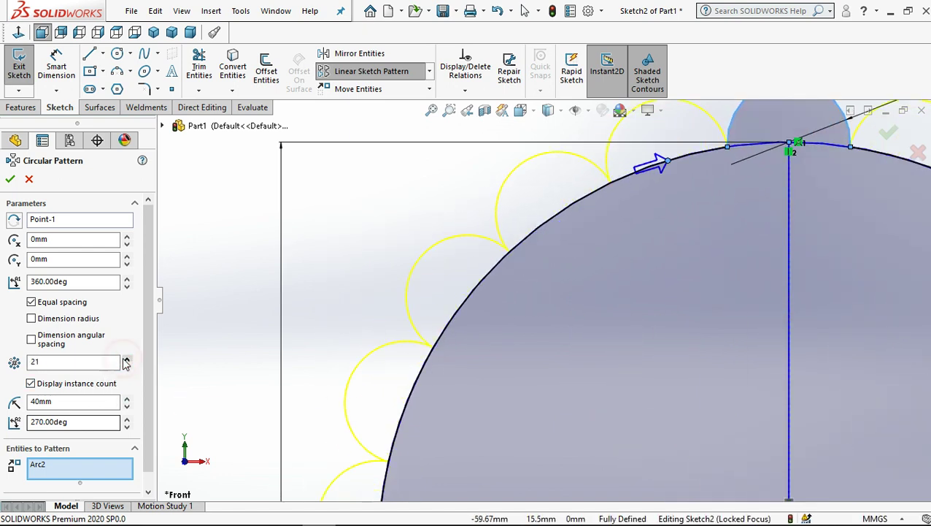
{"action": "left_click", "coordinate": [126, 359]}
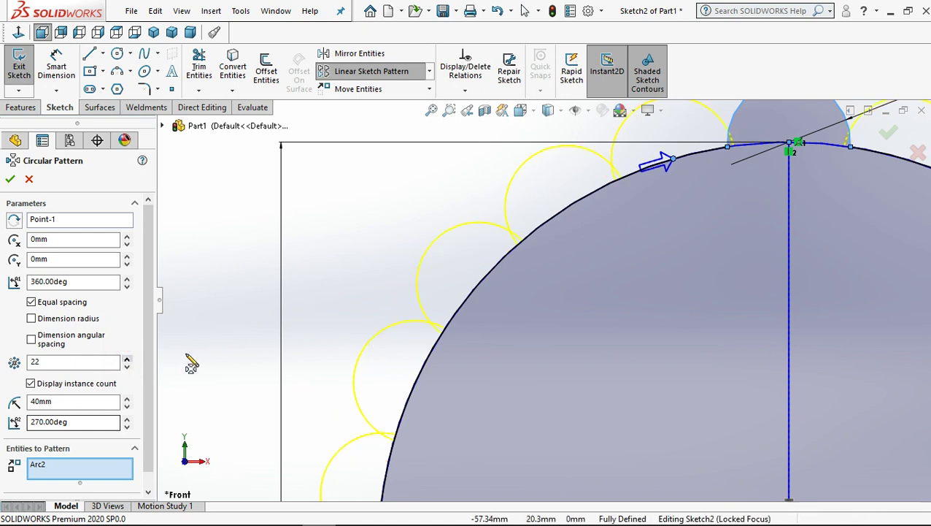
{"action": "left_click", "coordinate": [127, 359]}
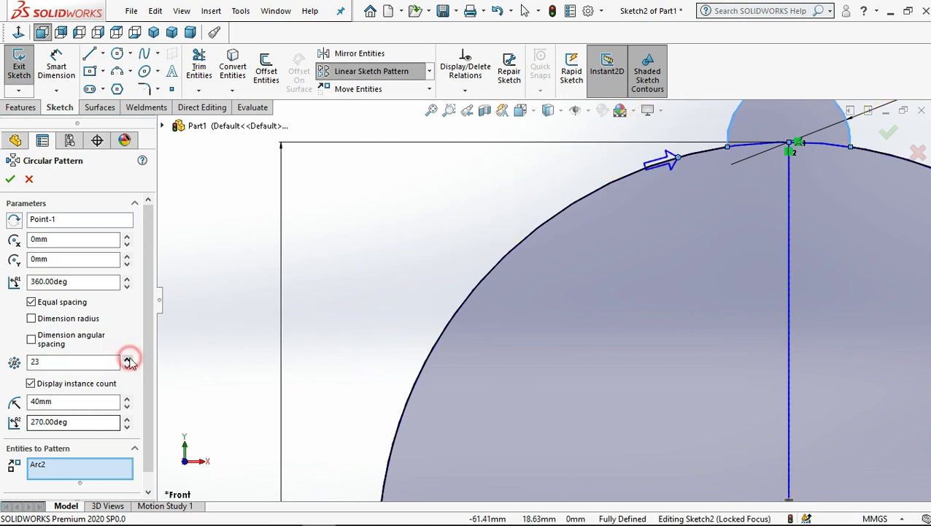
{"action": "left_click", "coordinate": [127, 359]}
{"action": "left_click", "coordinate": [127, 359]}
{"action": "left_click", "coordinate": [127, 359]}
{"action": "left_click", "coordinate": [127, 359]}
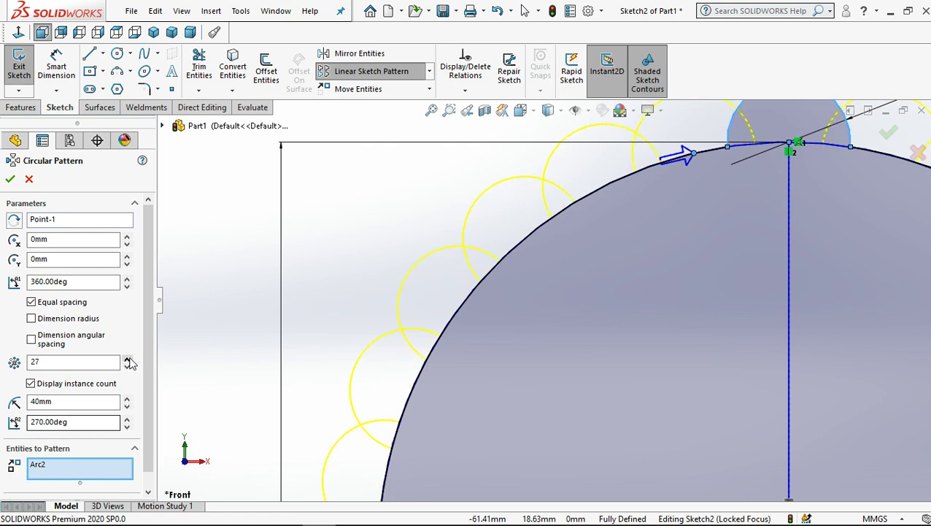
{"action": "left_click", "coordinate": [127, 359]}
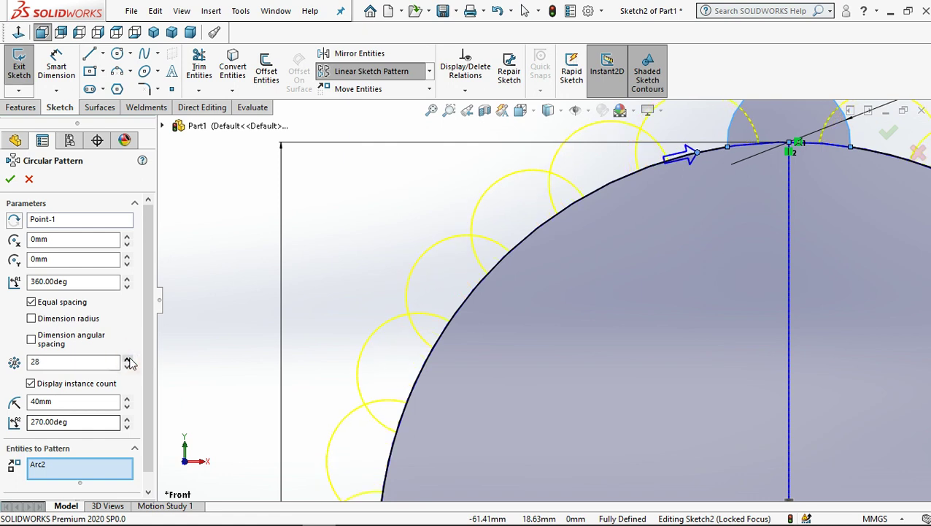
{"action": "left_click", "coordinate": [127, 366]}
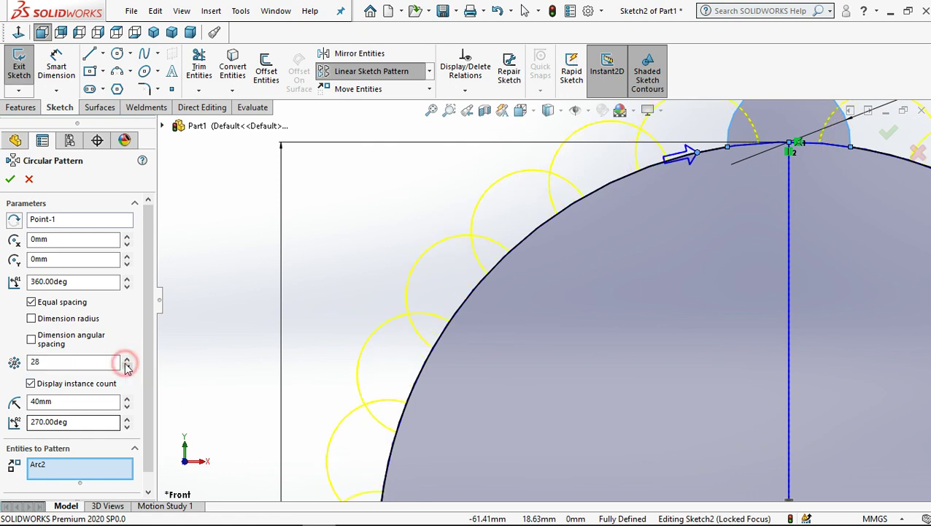
{"action": "left_click", "coordinate": [10, 181]}
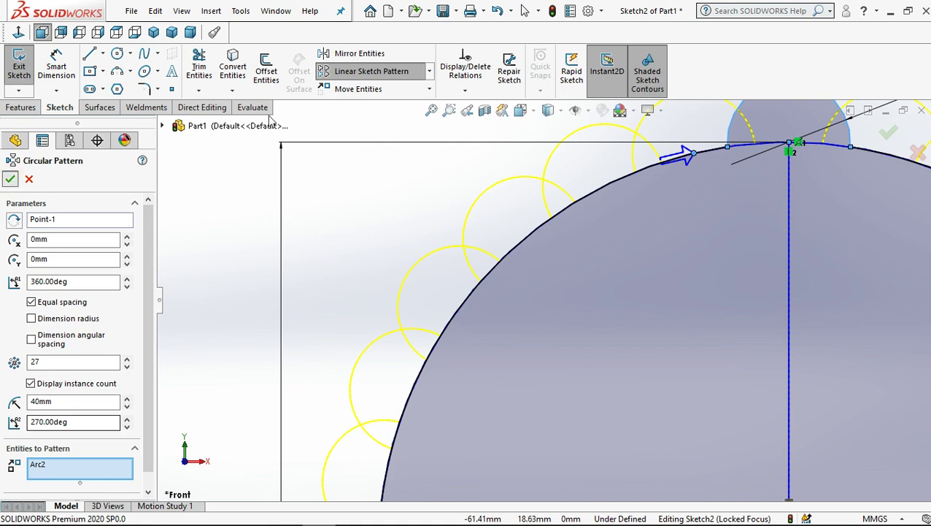
Step: Power-trim the circle segments inside the top, upper-left, left and lower-left arcs
{"action": "left_click", "coordinate": [199, 70]}
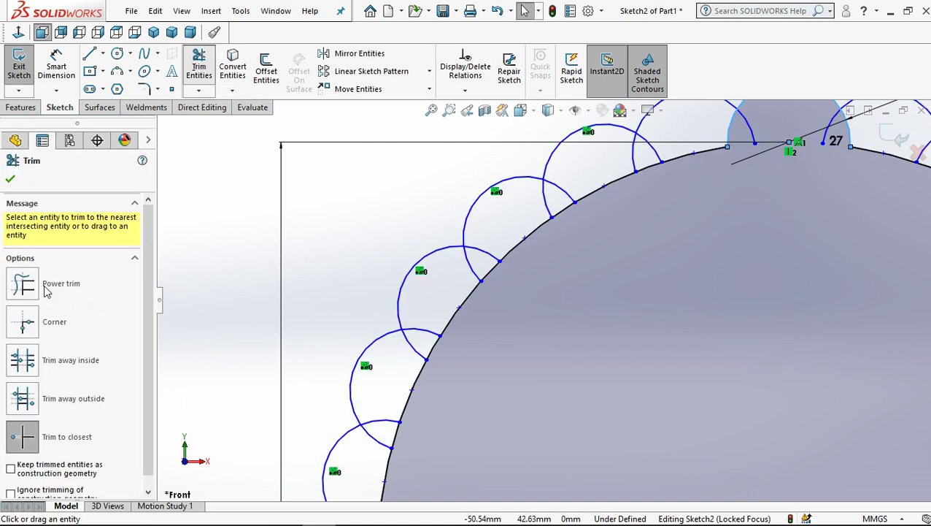
{"action": "left_click", "coordinate": [28, 283]}
{"action": "scroll", "coordinate": [582, 283], "scroll_direction": "up", "scroll_amount": 3}
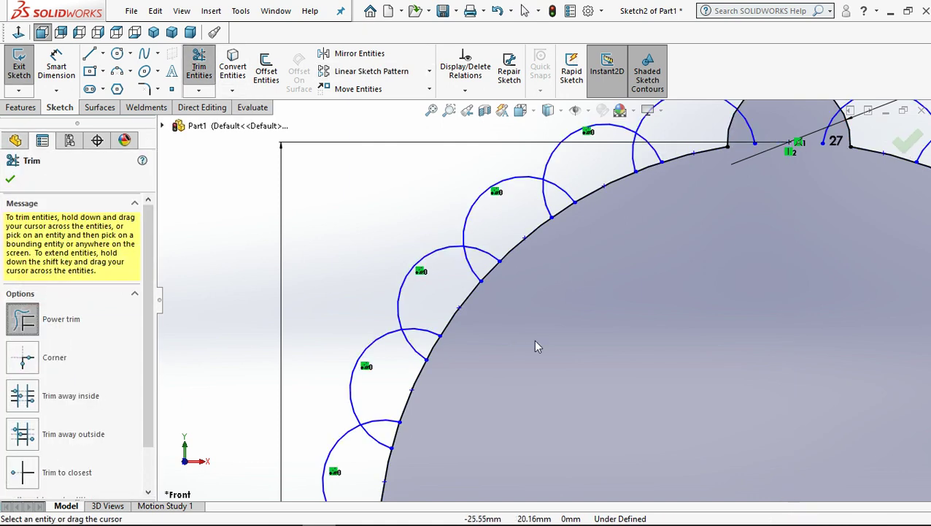
{"action": "scroll", "coordinate": [534, 339], "scroll_direction": "up", "scroll_amount": 3}
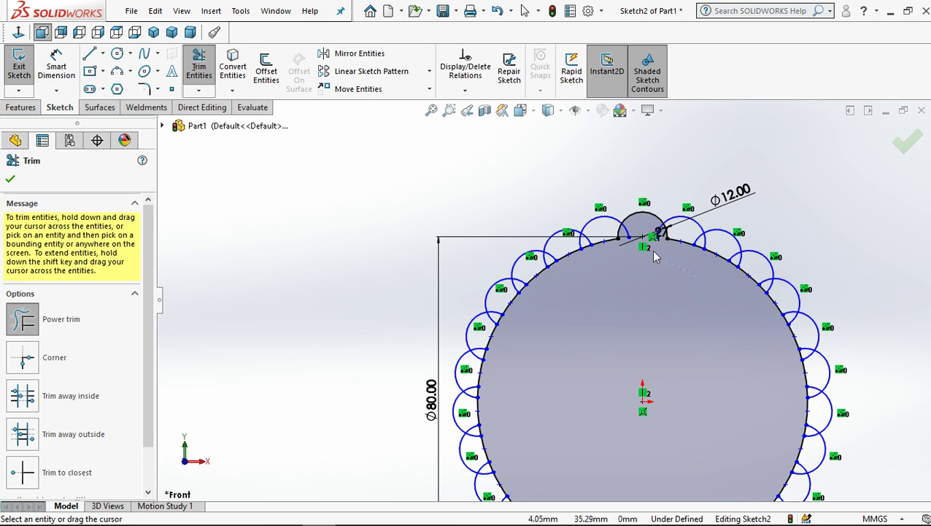
{"action": "left_click_drag", "start_coordinate": [637, 244], "coordinate": [543, 271]}
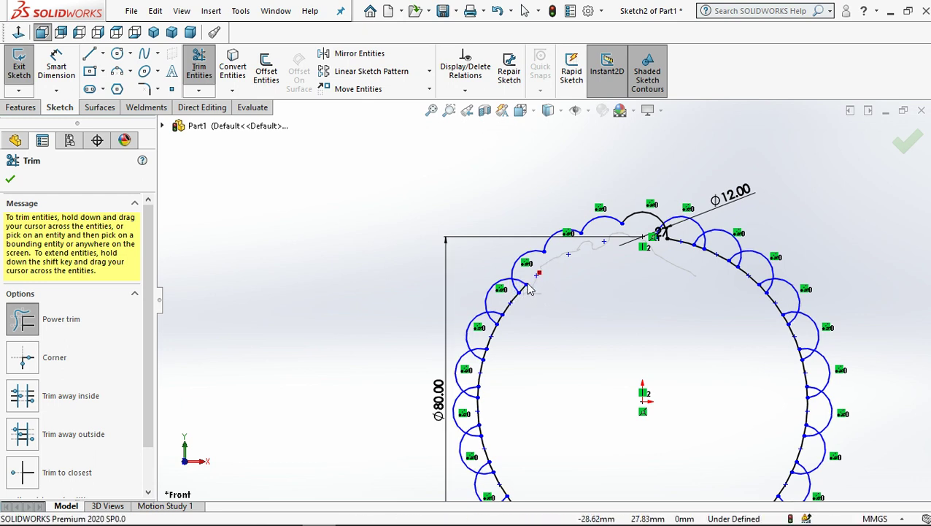
{"action": "mouse_move", "coordinate": [517, 295]}
{"action": "left_mouse_down"}
{"action": "mouse_move", "coordinate": [518, 315]}
{"action": "mouse_move", "coordinate": [477, 365]}
{"action": "left_mouse_up"}
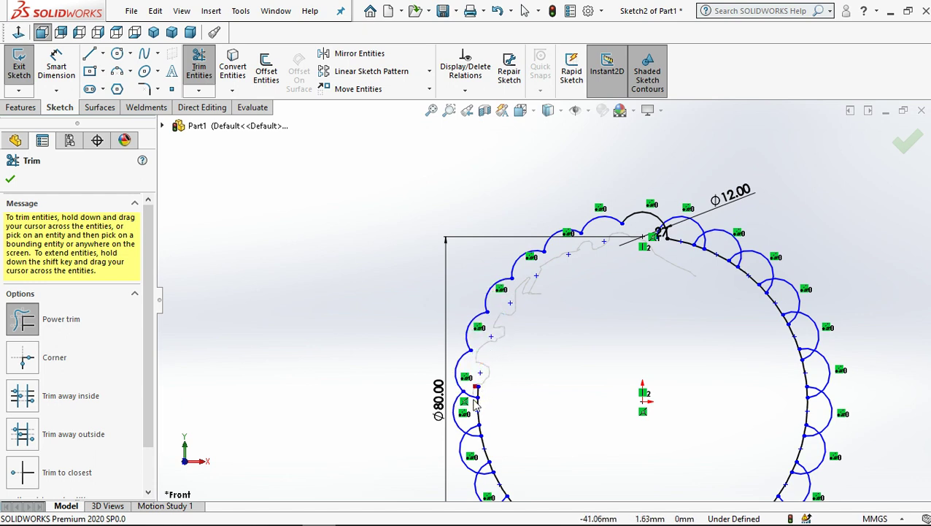
{"action": "left_click_drag", "start_coordinate": [475, 400], "coordinate": [475, 403]}
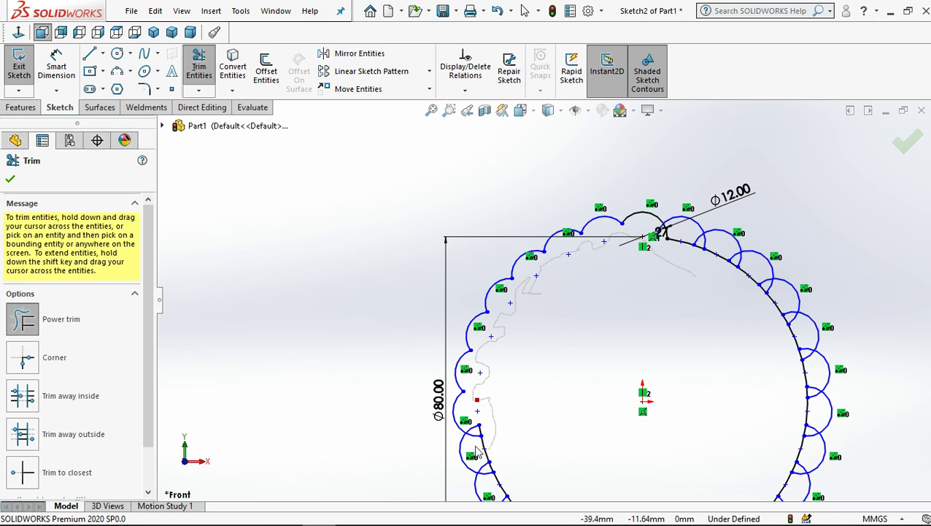
{"action": "mouse_move", "coordinate": [476, 450]}
{"action": "left_mouse_down"}
{"action": "mouse_move", "coordinate": [476, 435]}
{"action": "mouse_move", "coordinate": [488, 431]}
{"action": "left_mouse_up"}
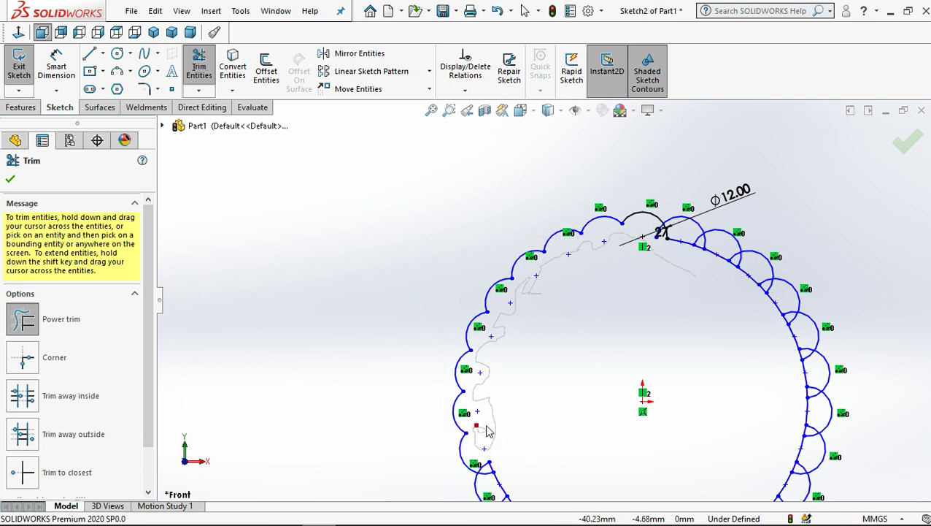
{"action": "left_click_drag", "start_coordinate": [495, 465], "coordinate": [503, 459]}
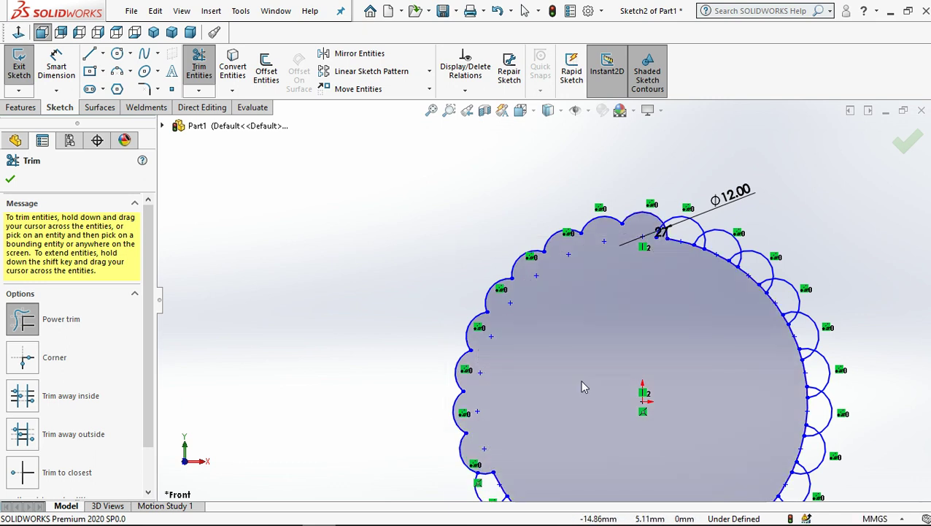
{"action": "scroll", "coordinate": [580, 378], "scroll_direction": "up", "scroll_amount": 5}
Step: Power-trim the circle segments inside the lower-left and bottom arcs, plus a short right arc piece
{"action": "scroll", "coordinate": [626, 409], "scroll_direction": "down", "scroll_amount": 2}
{"action": "scroll", "coordinate": [405, 358], "scroll_direction": "down", "scroll_amount": 1}
{"action": "scroll", "coordinate": [405, 358], "scroll_direction": "down", "scroll_amount": 3}
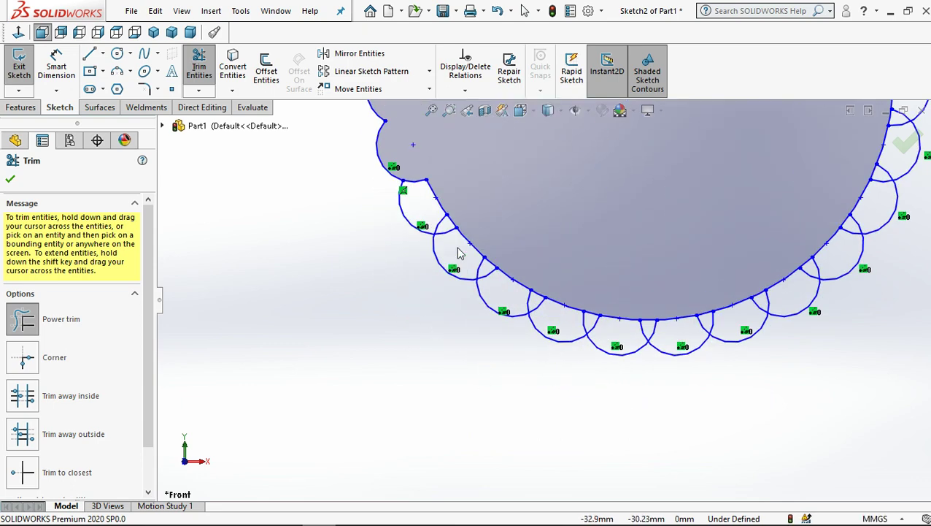
{"action": "left_click_drag", "start_coordinate": [478, 168], "coordinate": [460, 230]}
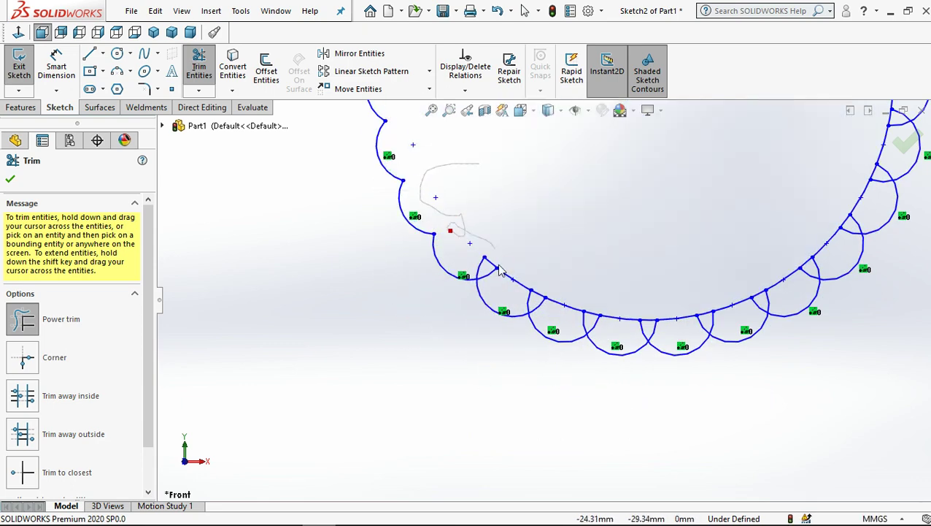
{"action": "mouse_move", "coordinate": [501, 271]}
{"action": "left_mouse_down"}
{"action": "mouse_move", "coordinate": [483, 268]}
{"action": "mouse_move", "coordinate": [501, 275]}
{"action": "left_mouse_up"}
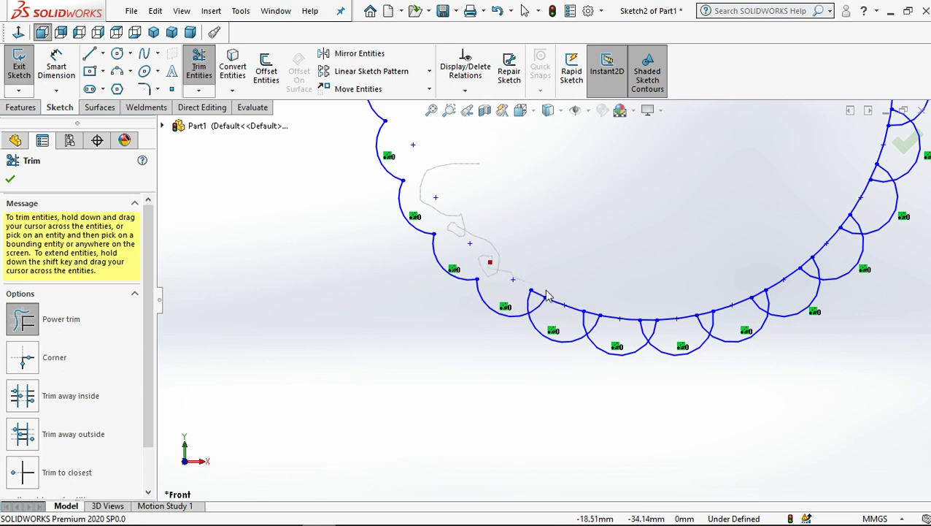
{"action": "mouse_move", "coordinate": [546, 294]}
{"action": "left_mouse_down"}
{"action": "mouse_move", "coordinate": [543, 312]}
{"action": "mouse_move", "coordinate": [538, 299]}
{"action": "mouse_move", "coordinate": [670, 337]}
{"action": "mouse_move", "coordinate": [765, 305]}
{"action": "mouse_move", "coordinate": [735, 298]}
{"action": "left_mouse_up"}
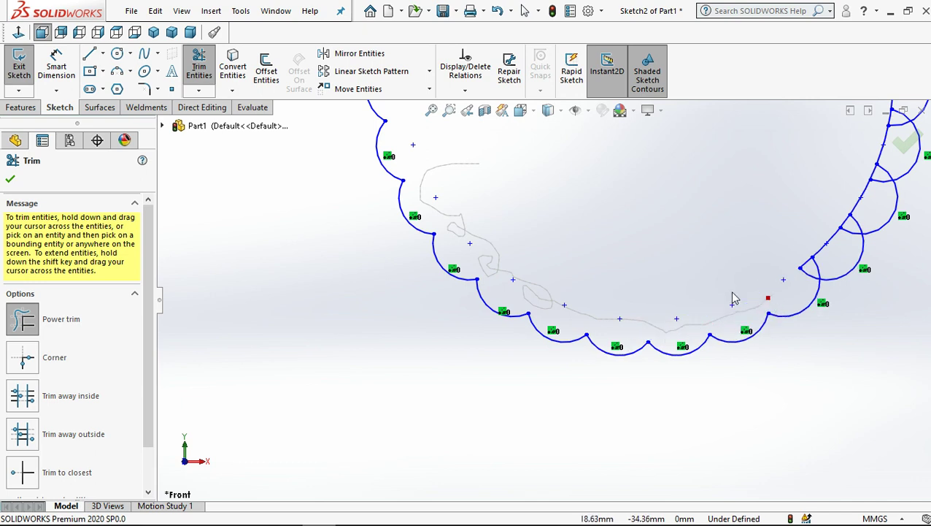
{"action": "mouse_move", "coordinate": [807, 279]}
{"action": "left_mouse_down"}
{"action": "mouse_move", "coordinate": [844, 227]}
{"action": "mouse_move", "coordinate": [802, 243]}
{"action": "left_mouse_up"}
Step: Trim the leftover line segments between the right-side arcs and rejoin the upper-right arcs
{"action": "scroll", "coordinate": [802, 243], "scroll_direction": "up", "scroll_amount": 3}
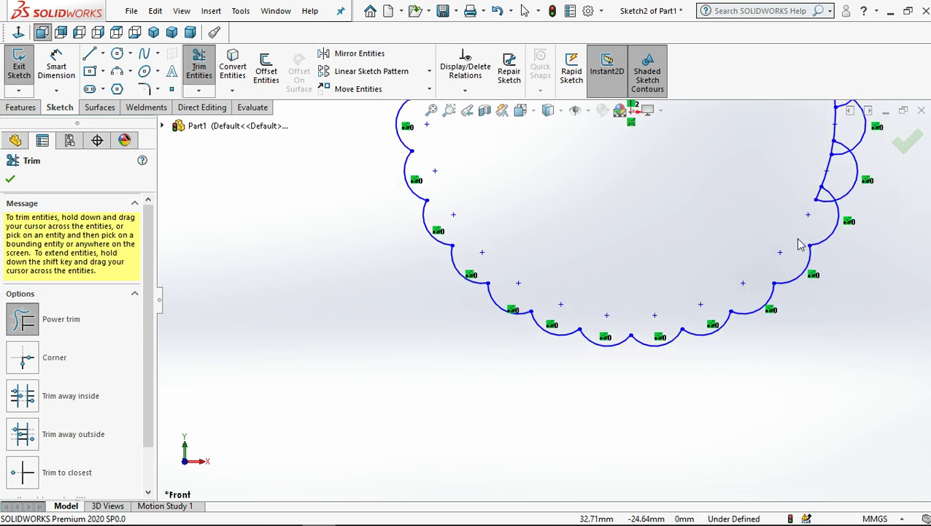
{"action": "scroll", "coordinate": [761, 161], "scroll_direction": "up", "scroll_amount": 2}
{"action": "scroll", "coordinate": [761, 163], "scroll_direction": "down", "scroll_amount": 4}
{"action": "mouse_move", "coordinate": [572, 207]}
{"action": "left_mouse_down"}
{"action": "mouse_move", "coordinate": [629, 292]}
{"action": "mouse_move", "coordinate": [634, 282]}
{"action": "left_mouse_up"}
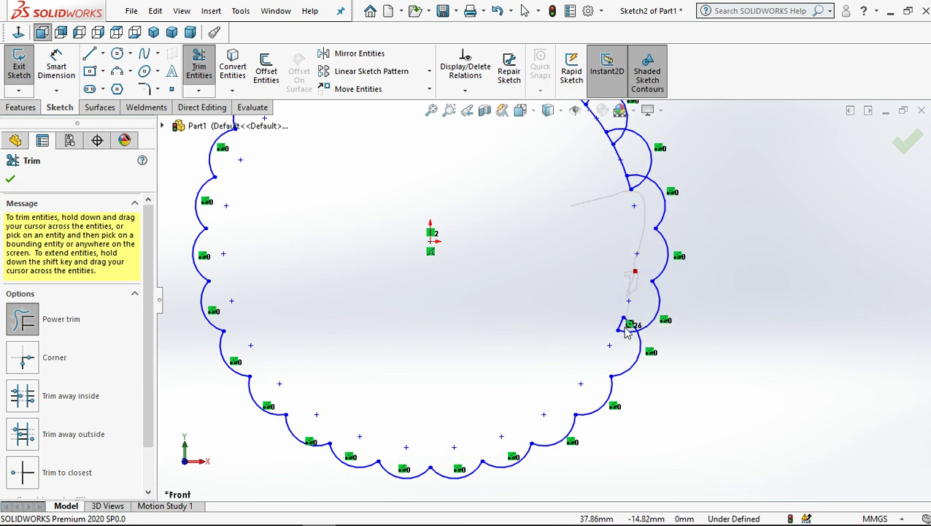
{"action": "left_click_drag", "start_coordinate": [617, 324], "coordinate": [621, 309]}
{"action": "left_click_drag", "start_coordinate": [633, 206], "coordinate": [625, 179]}
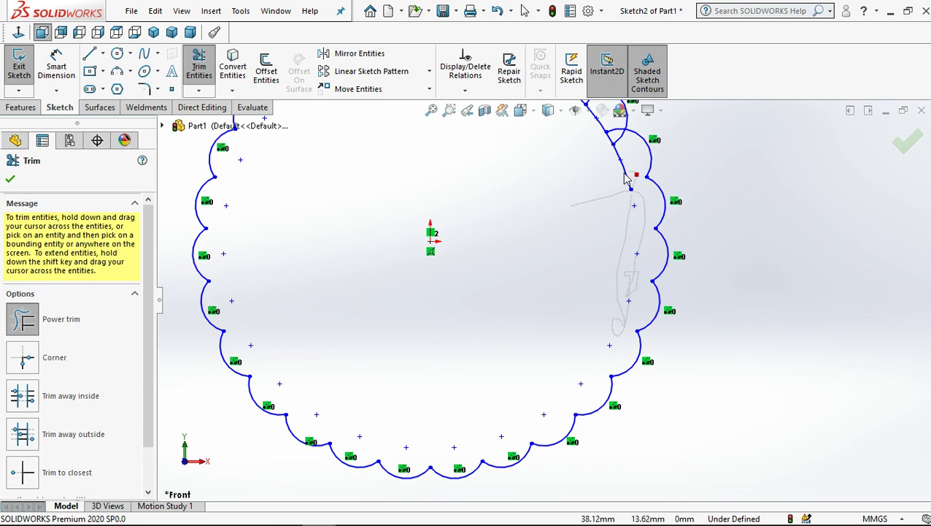
Step: Trim the last overlapping arcs and line at the top, then close Trim Entities
{"action": "scroll", "coordinate": [611, 199], "scroll_direction": "up", "scroll_amount": 2}
{"action": "scroll", "coordinate": [612, 200], "scroll_direction": "down", "scroll_amount": 4}
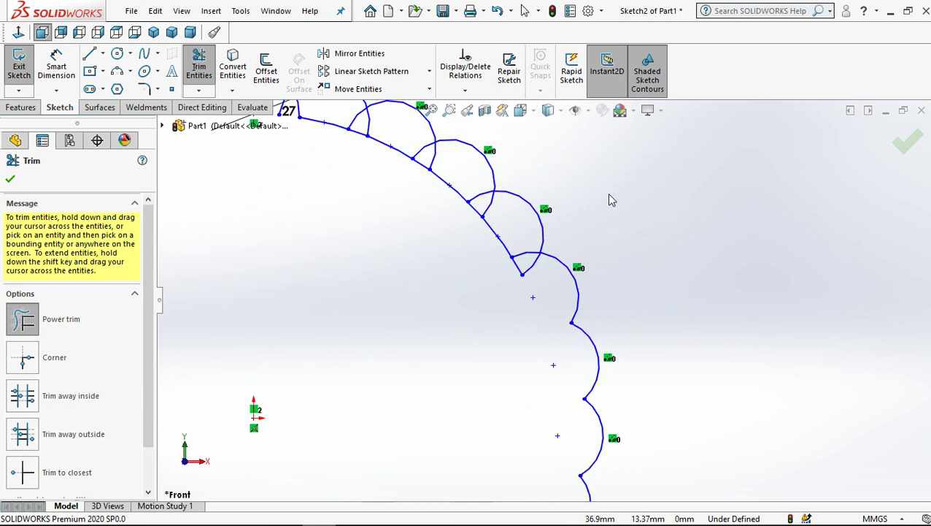
{"action": "left_click_drag", "start_coordinate": [353, 192], "coordinate": [448, 208]}
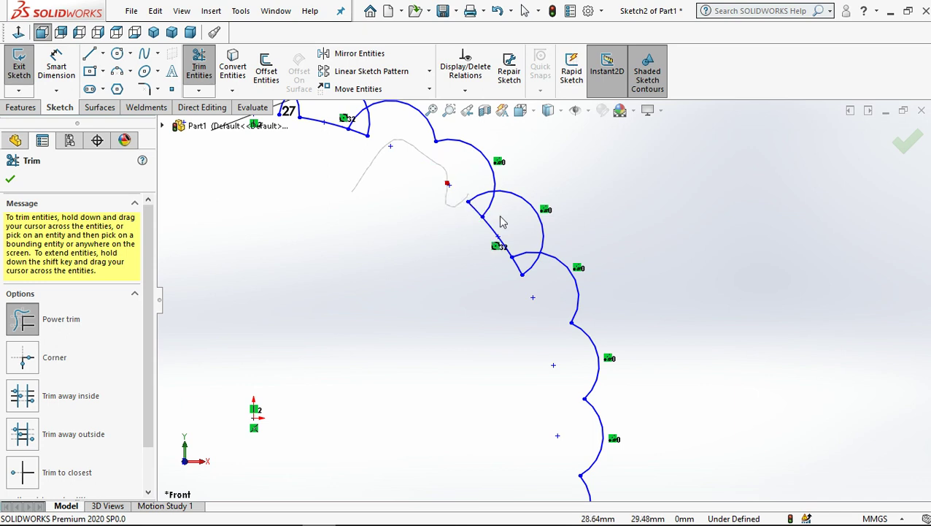
{"action": "mouse_move", "coordinate": [501, 221]}
{"action": "left_mouse_down"}
{"action": "mouse_move", "coordinate": [515, 278]}
{"action": "mouse_move", "coordinate": [460, 241]}
{"action": "left_mouse_up"}
{"action": "scroll", "coordinate": [365, 208], "scroll_direction": "up", "scroll_amount": 3}
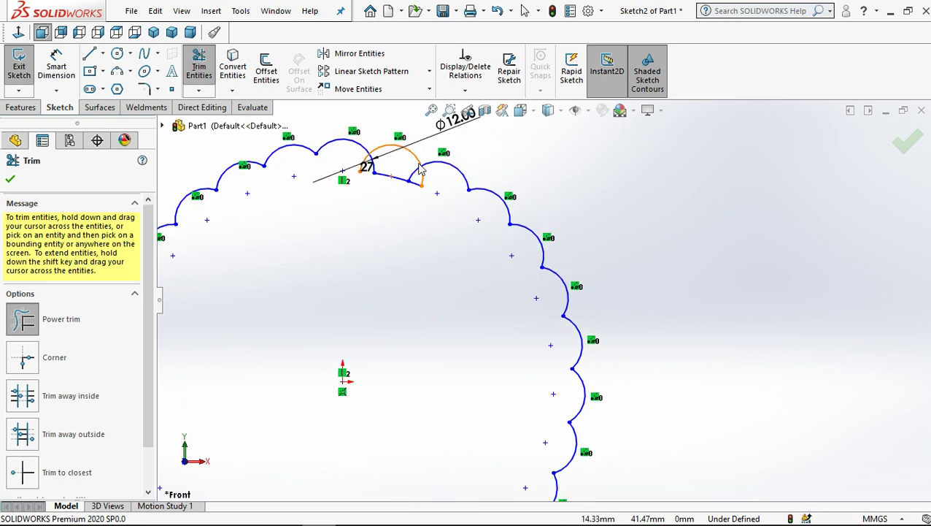
{"action": "scroll", "coordinate": [318, 216], "scroll_direction": "down", "scroll_amount": 2}
{"action": "scroll", "coordinate": [319, 216], "scroll_direction": "down", "scroll_amount": 2}
{"action": "mouse_move", "coordinate": [287, 202]}
{"action": "left_mouse_down"}
{"action": "mouse_move", "coordinate": [444, 274]}
{"action": "mouse_move", "coordinate": [470, 270]}
{"action": "left_mouse_up"}
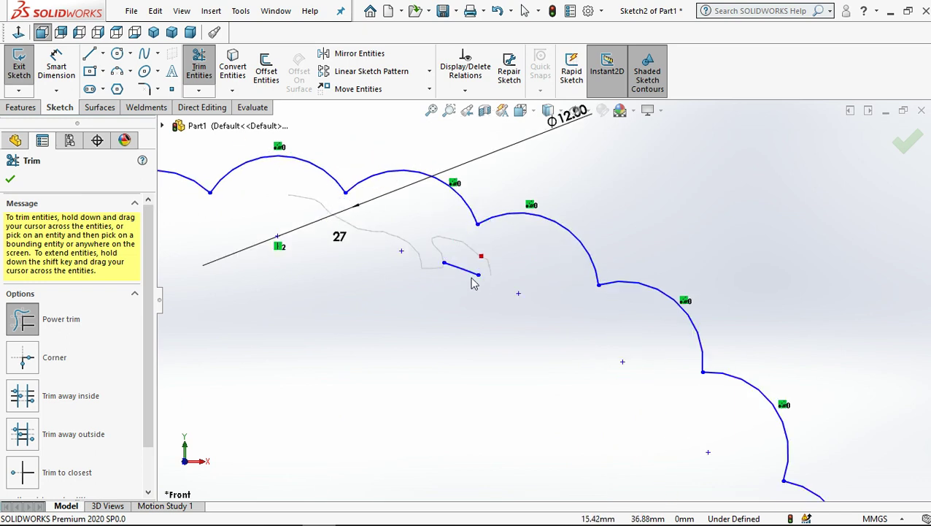
{"action": "scroll", "coordinate": [481, 293], "scroll_direction": "up", "scroll_amount": 2}
{"action": "scroll", "coordinate": [480, 294], "scroll_direction": "up", "scroll_amount": 2}
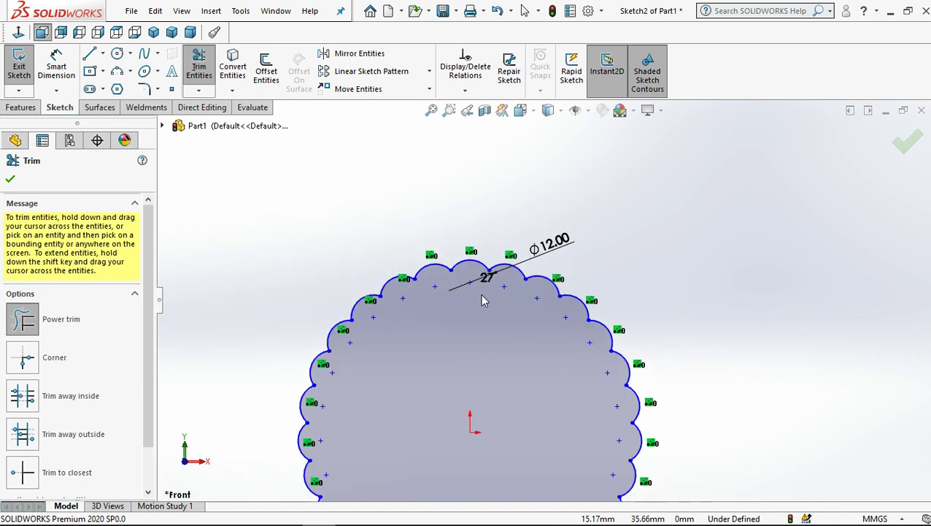
{"action": "scroll", "coordinate": [481, 293], "scroll_direction": "up", "scroll_amount": 3}
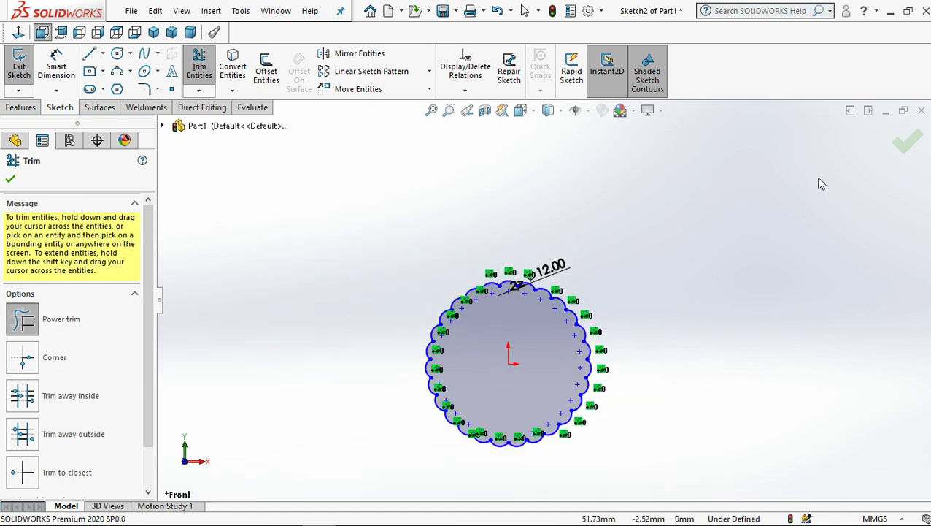
{"action": "left_click", "coordinate": [905, 146]}
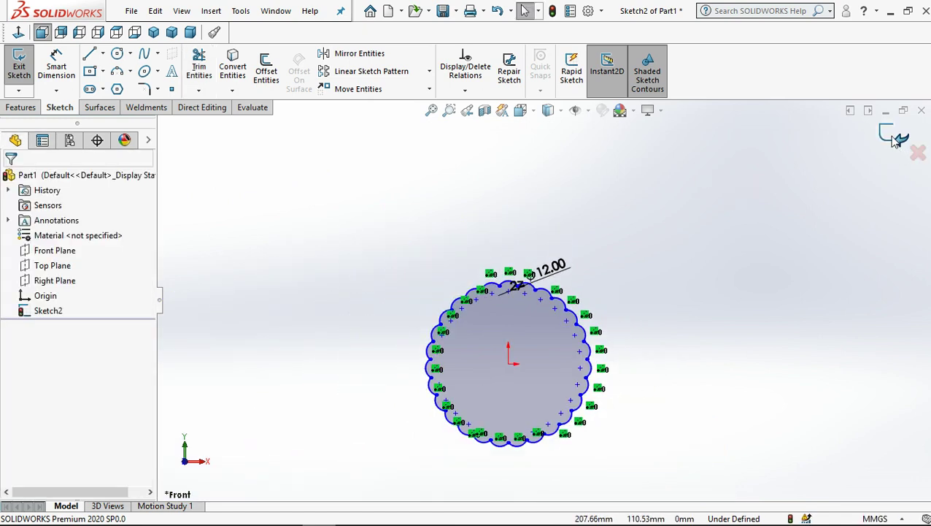
Step: Exit the scalloped outline sketch and view the part from the Left
{"action": "left_click", "coordinate": [889, 136]}
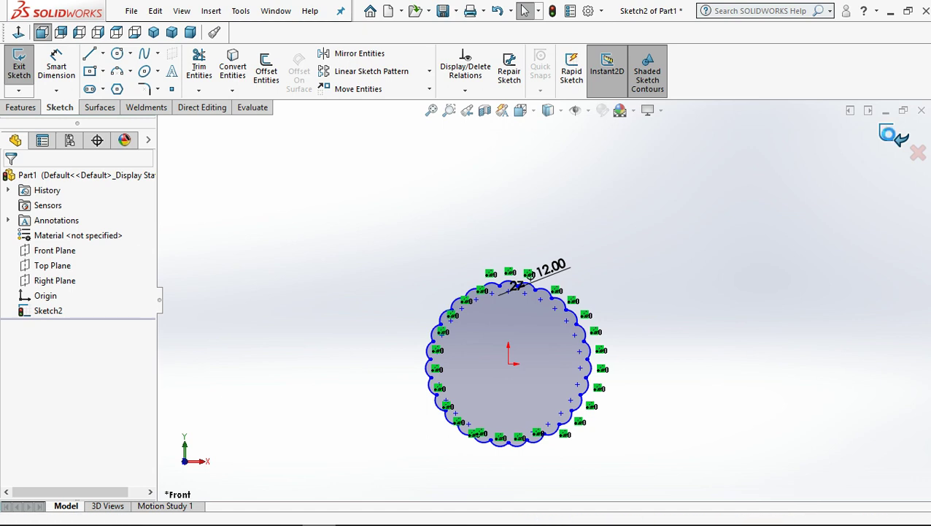
{"action": "left_click", "coordinate": [504, 226]}
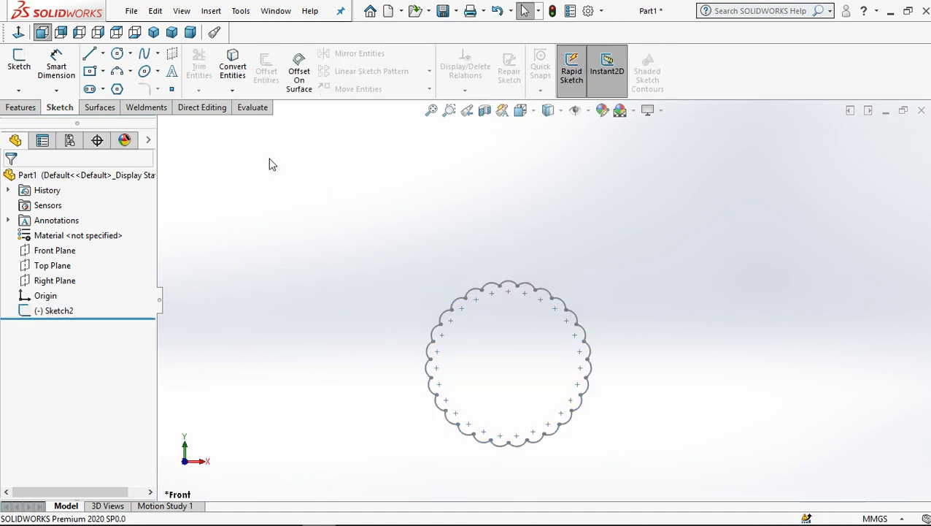
{"action": "left_click", "coordinate": [80, 32]}
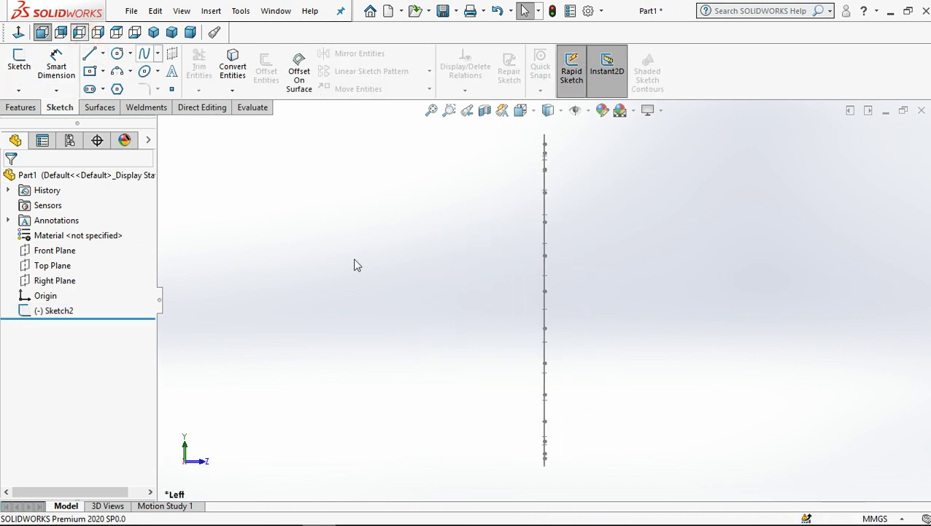
Step: Create Plane1 offset 20 mm from the Front Plane with the offset flipped
{"action": "left_click", "coordinate": [28, 250]}
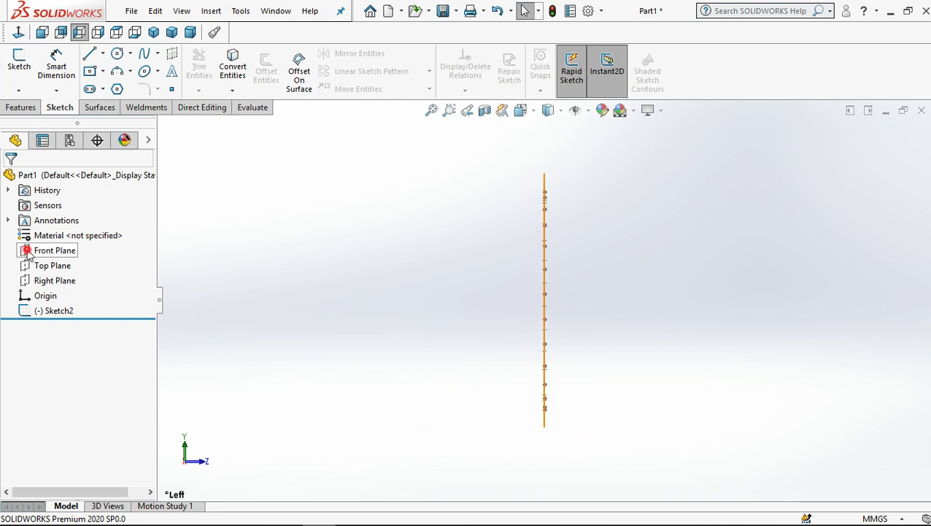
{"action": "left_click", "coordinate": [21, 110]}
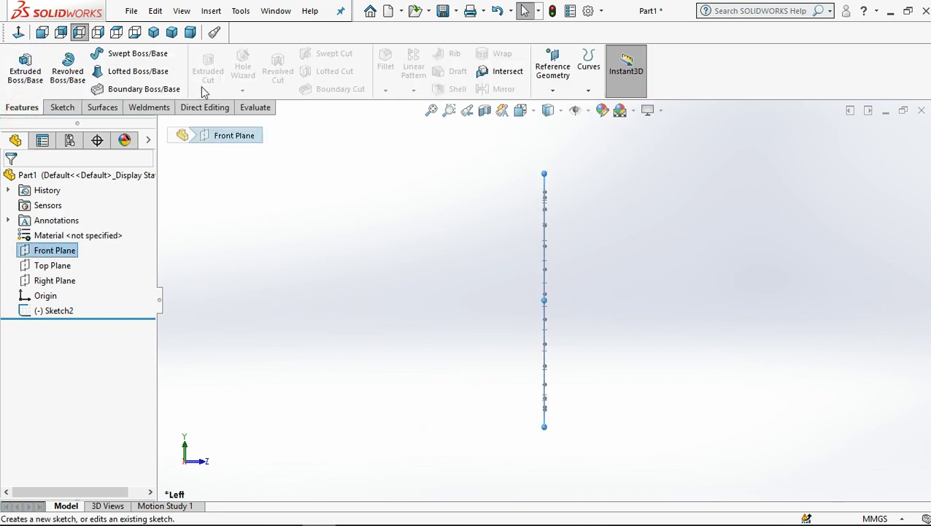
{"action": "left_click", "coordinate": [551, 66]}
{"action": "left_click", "coordinate": [553, 109]}
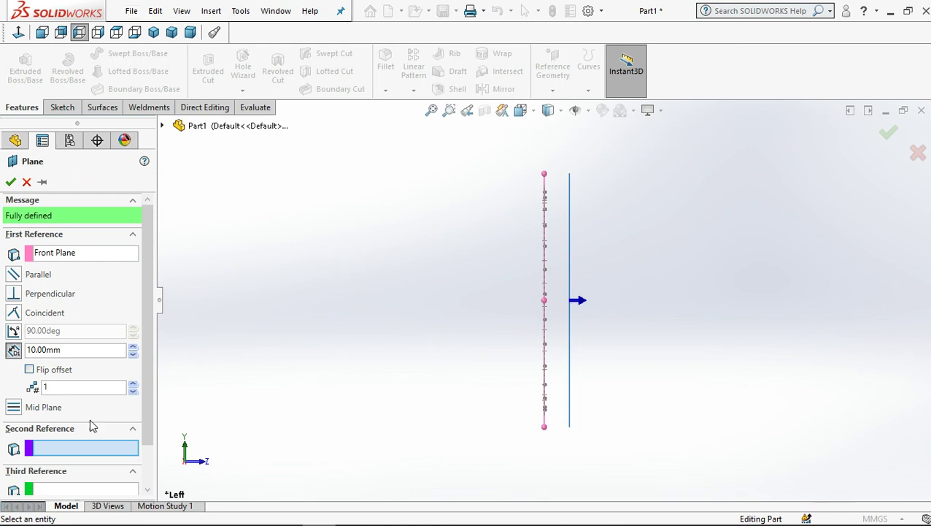
{"action": "left_click", "coordinate": [33, 370]}
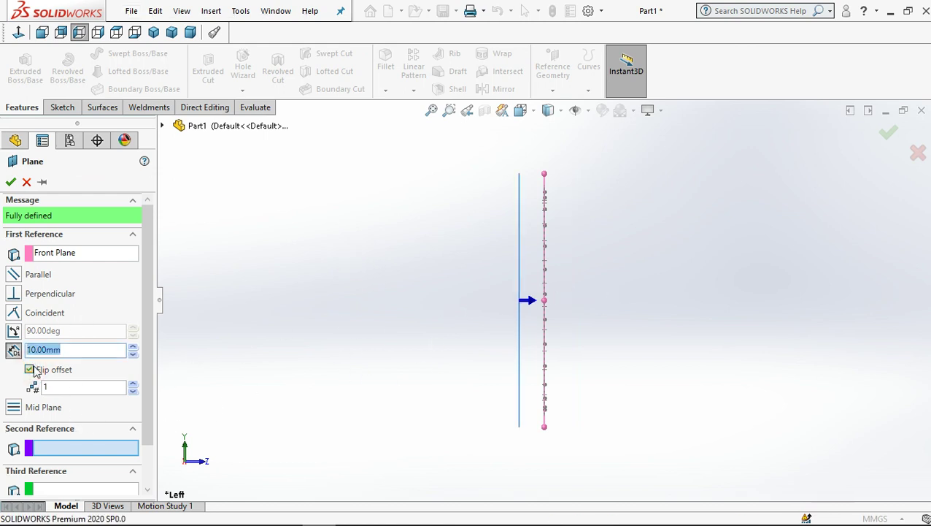
{"action": "left_click", "coordinate": [133, 349]}
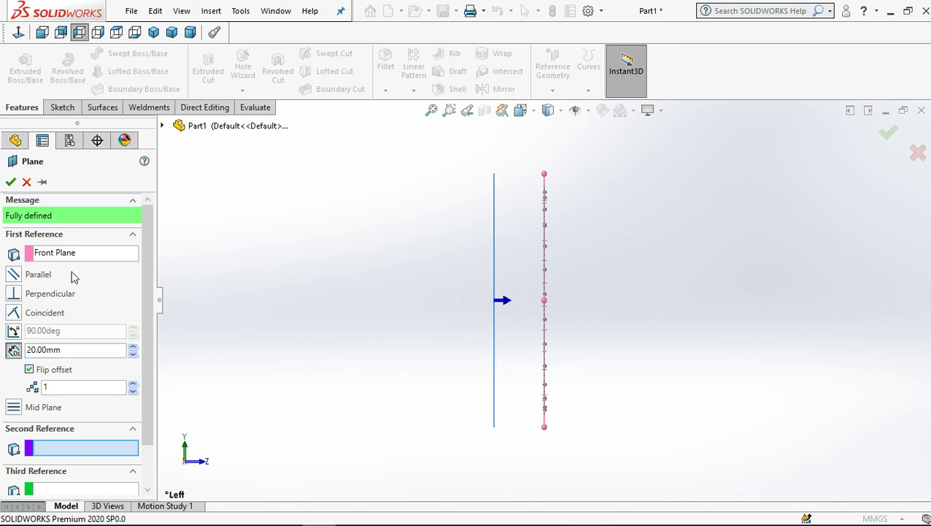
{"action": "left_click", "coordinate": [10, 182]}
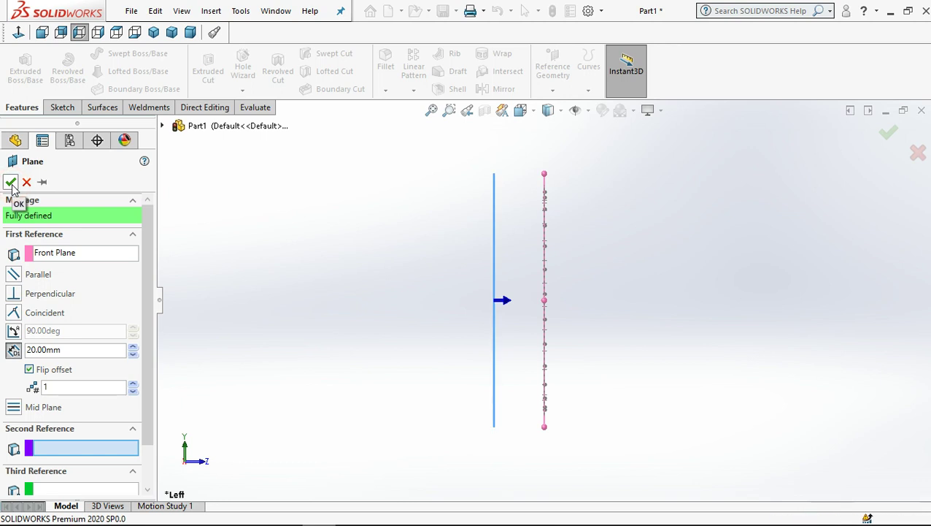
Step: Open a new sketch on Plane1 and view it face-on
{"action": "left_click", "coordinate": [280, 202]}
{"action": "middle_click_drag", "start_coordinate": [380, 250], "coordinate": [364, 285]}
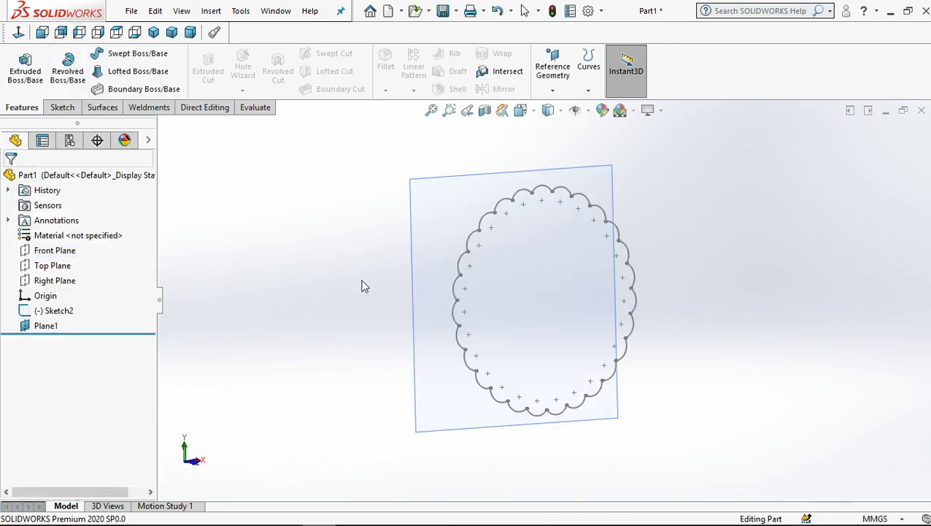
{"action": "left_click", "coordinate": [414, 286]}
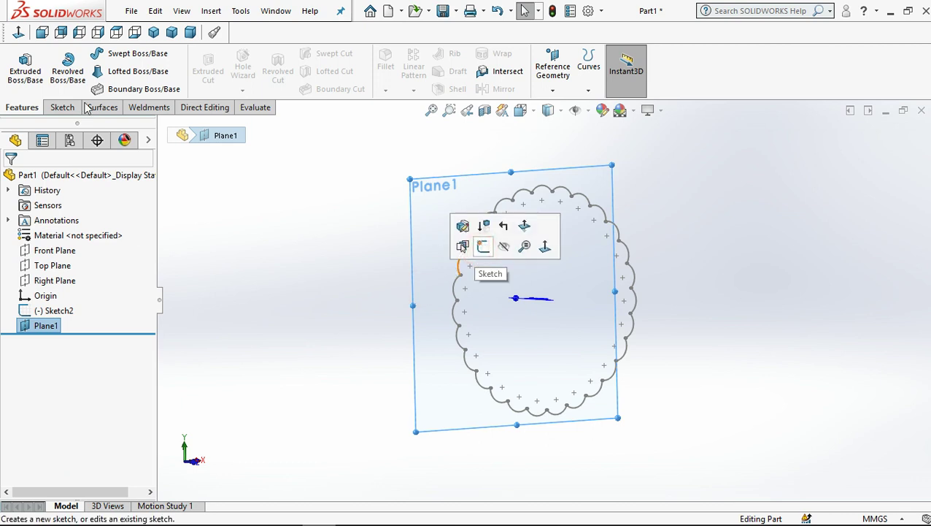
{"action": "left_click", "coordinate": [482, 246]}
{"action": "left_click", "coordinate": [19, 33]}
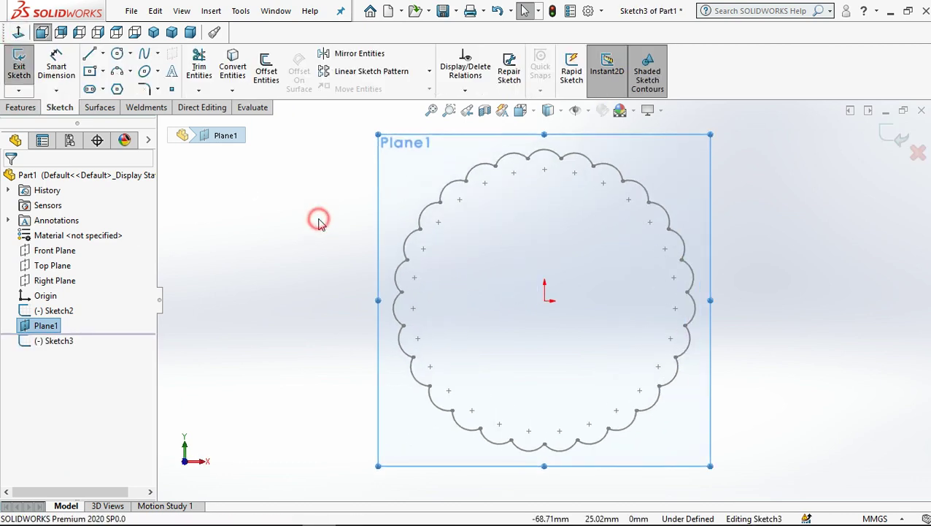
Step: Draw an origin-centred circle and dimension it to a 40 mm diameter
{"action": "left_click", "coordinate": [117, 53]}
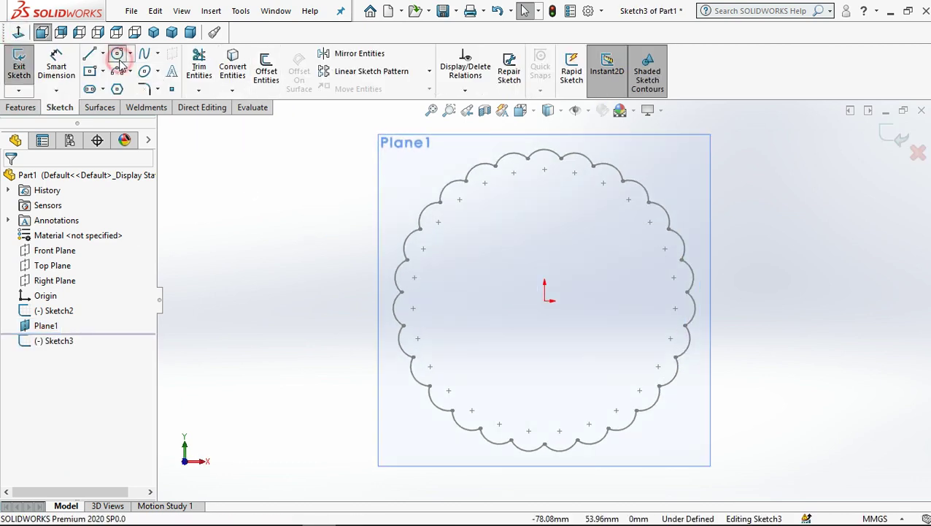
{"action": "left_click", "coordinate": [545, 300]}
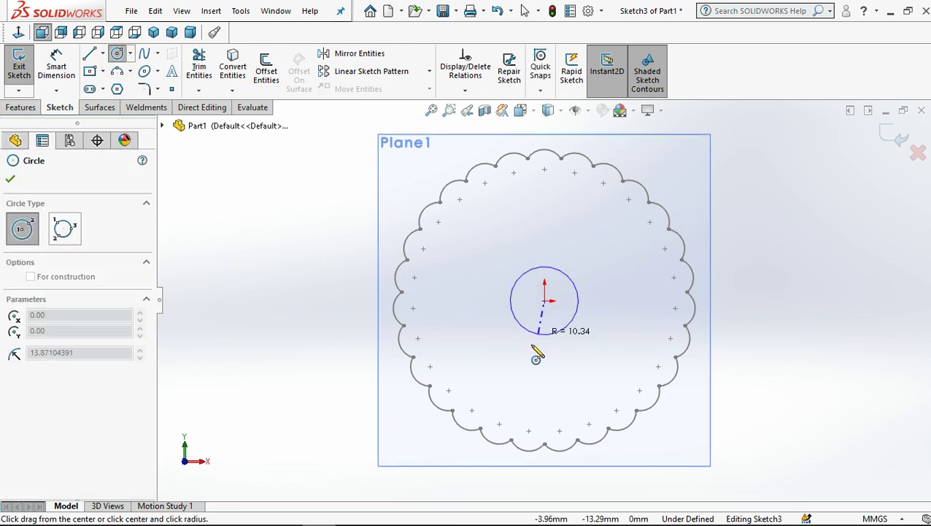
{"action": "left_click", "coordinate": [525, 357]}
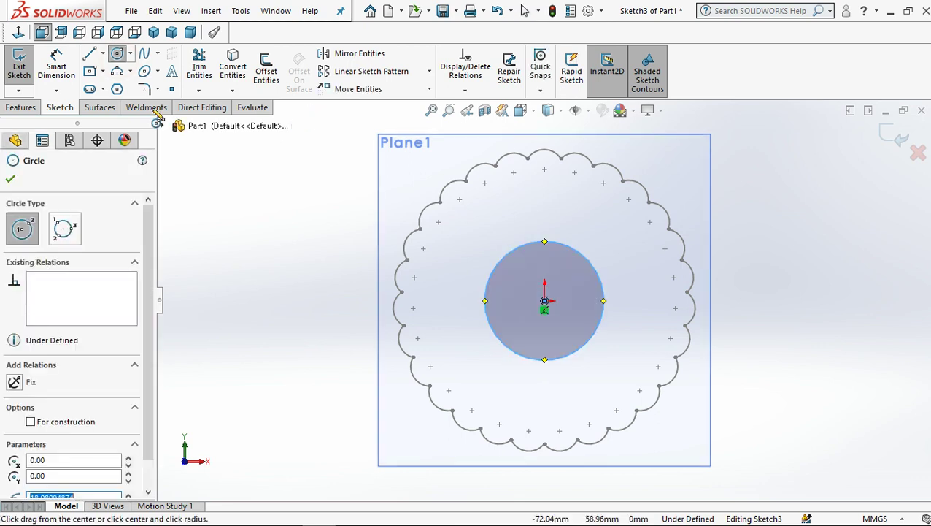
{"action": "left_click", "coordinate": [58, 73]}
{"action": "left_click", "coordinate": [486, 318]}
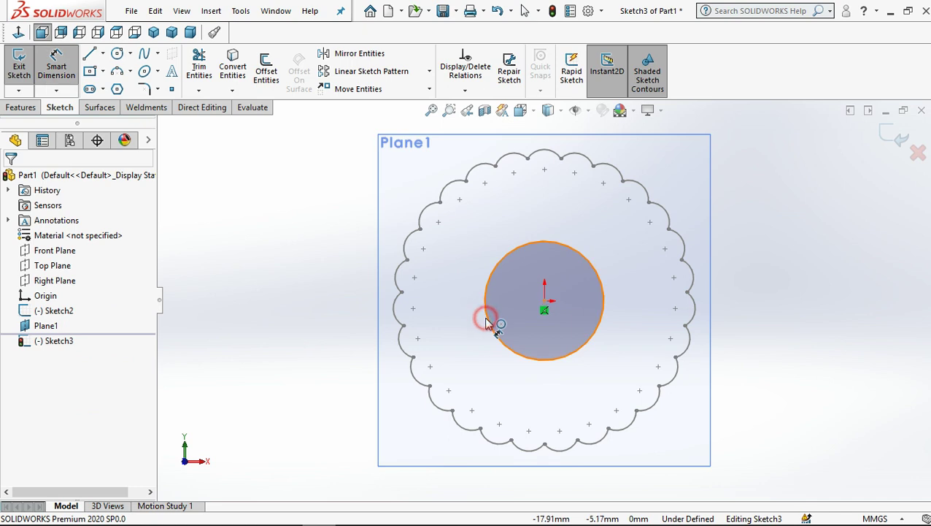
{"action": "left_click", "coordinate": [327, 293]}
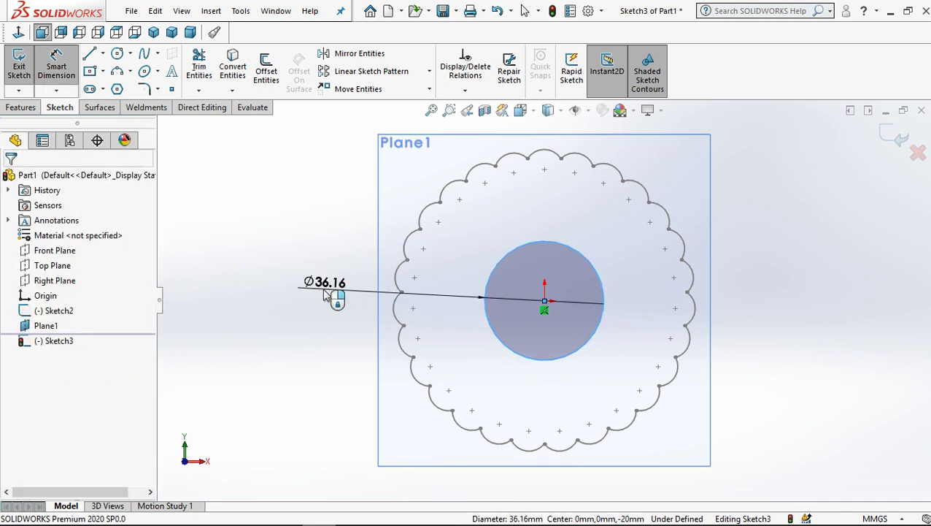
{"action": "left_click", "coordinate": [327, 293]}
{"action": "type", "text": "40"}
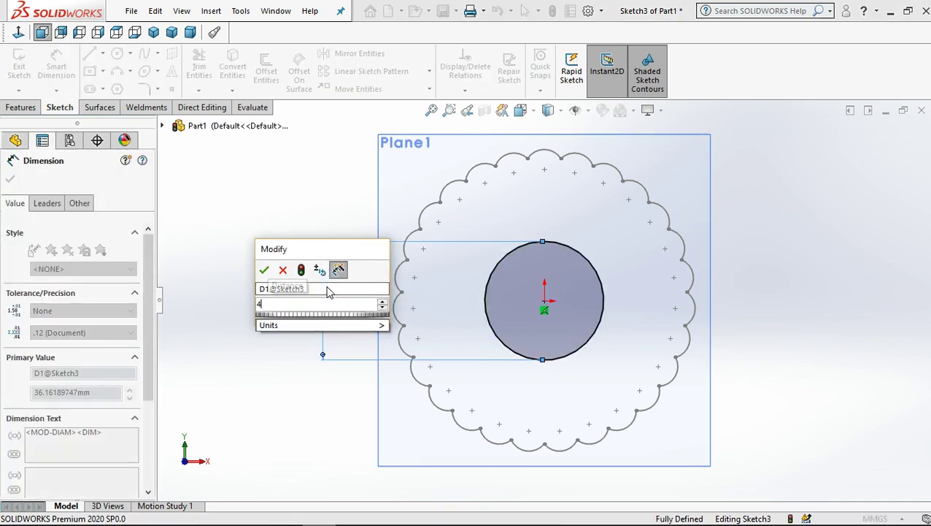
{"action": "key", "text": "Return"}
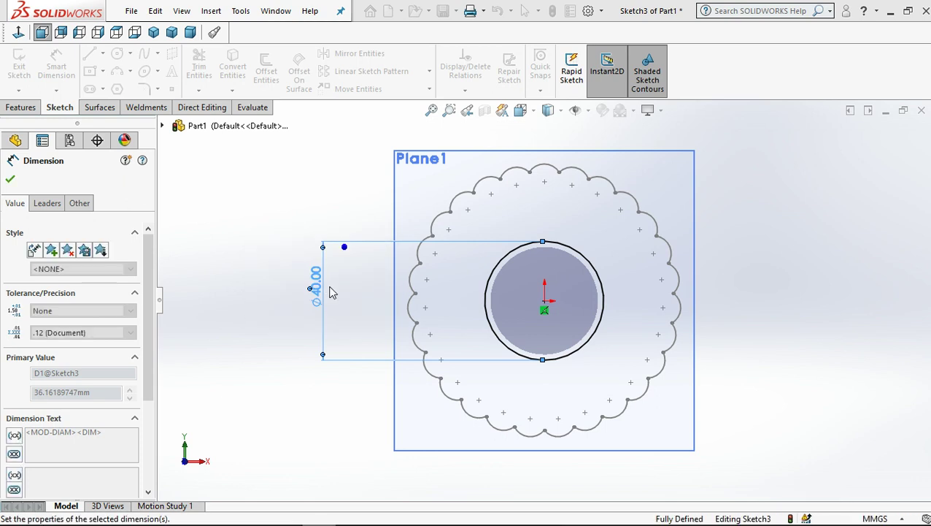
{"action": "left_click", "coordinate": [322, 182]}
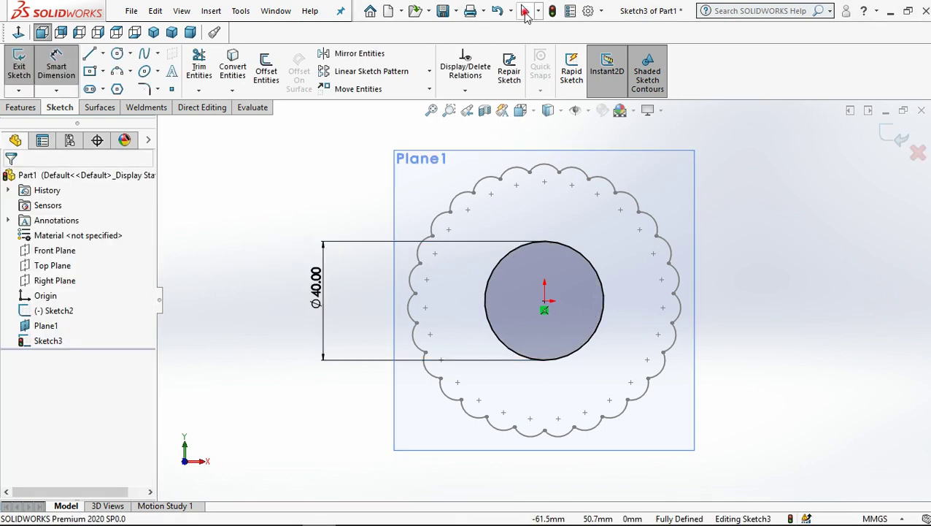
{"action": "left_click", "coordinate": [526, 11]}
Step: Exit the circle sketch, Sketch3, and fit the view
{"action": "key", "text": "z"}
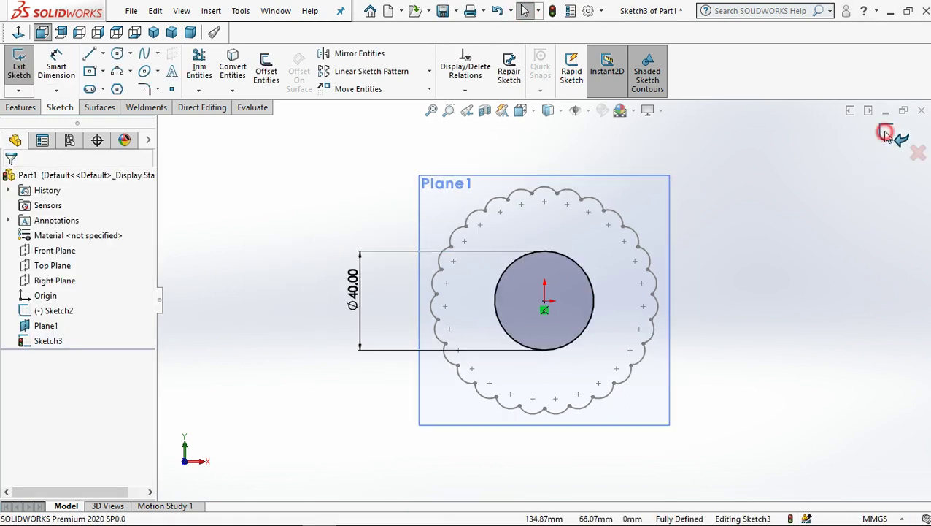
{"action": "left_click", "coordinate": [886, 133]}
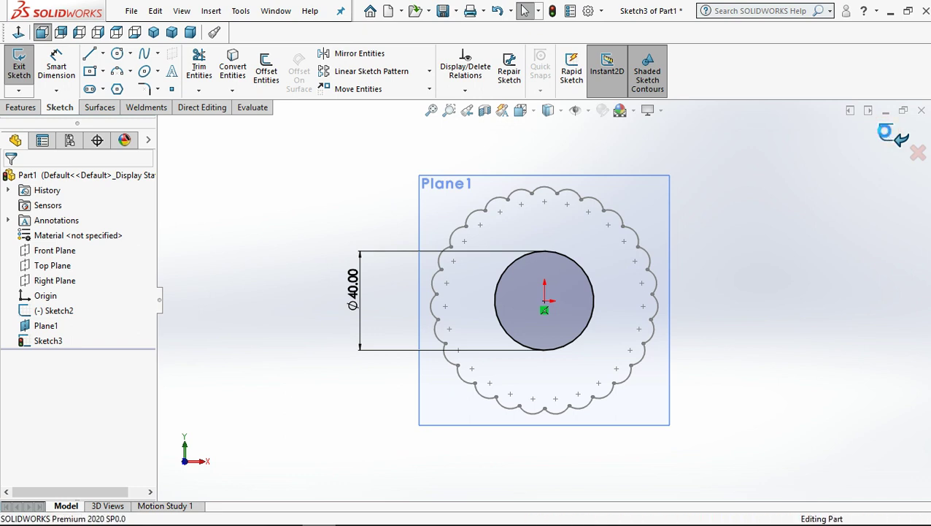
{"action": "key", "text": "z"}
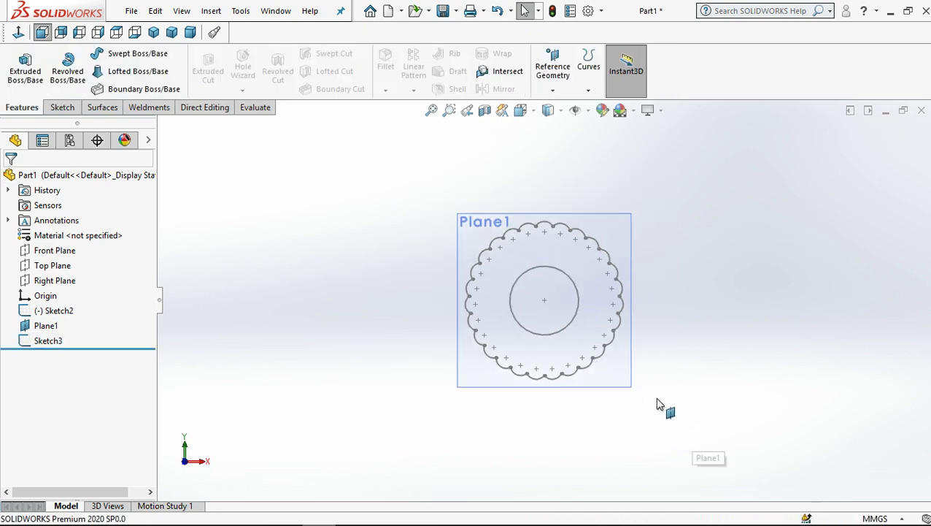
Step: Hide Plane1, leaving the scalloped outline and 40 mm circle visible at an angle
{"action": "left_click", "coordinate": [630, 381]}
{"action": "left_click", "coordinate": [689, 340]}
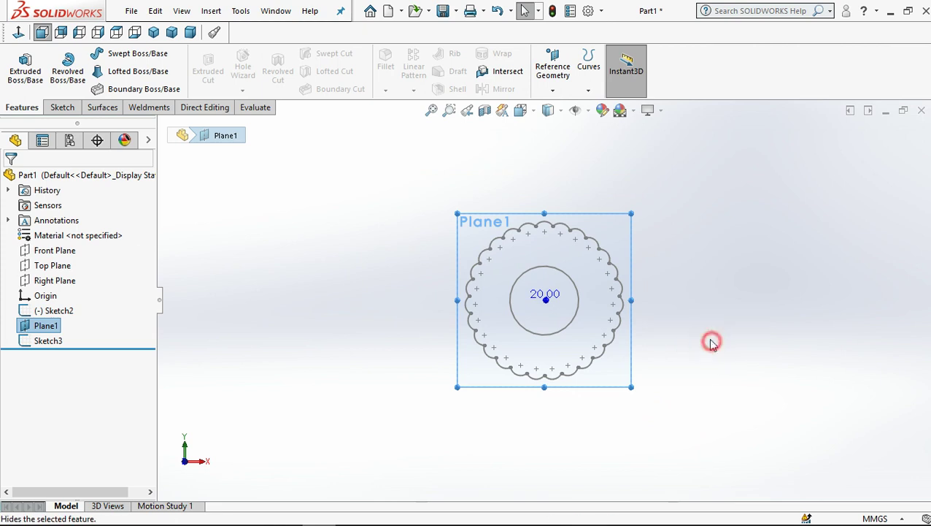
{"action": "mouse_move", "coordinate": [601, 354]}
{"action": "middle_mouse_down"}
{"action": "mouse_move", "coordinate": [613, 223]}
{"action": "mouse_move", "coordinate": [600, 246]}
{"action": "middle_mouse_up"}
{"action": "scroll", "coordinate": [508, 268], "scroll_direction": "down", "scroll_amount": 3}
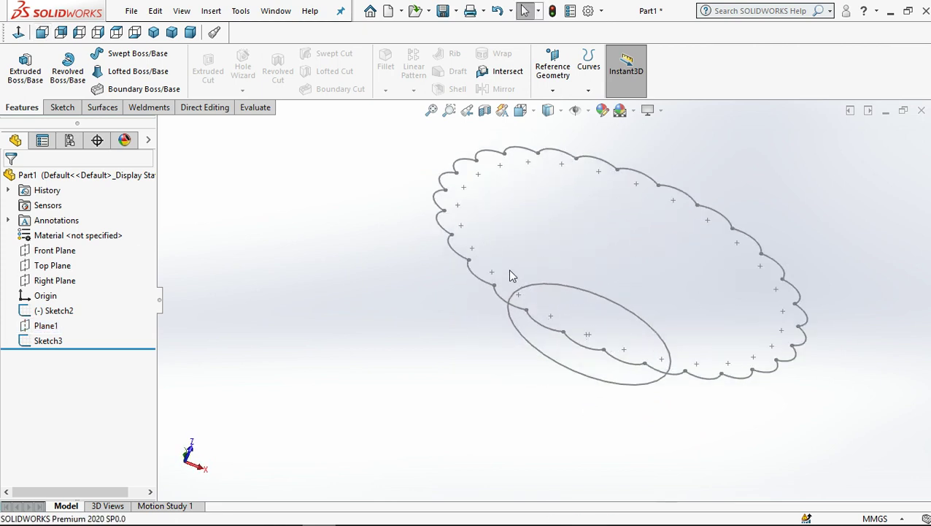
{"action": "scroll", "coordinate": [486, 294], "scroll_direction": "down", "scroll_amount": 2}
{"action": "scroll", "coordinate": [488, 301], "scroll_direction": "up", "scroll_amount": 2}
{"action": "scroll", "coordinate": [489, 302], "scroll_direction": "up", "scroll_amount": 2}
Step: Start a lofted boss/base from the scalloped outline (Sketch2) to the 40 mm circle (Sketch3)
{"action": "scroll", "coordinate": [504, 302], "scroll_direction": "up", "scroll_amount": 2}
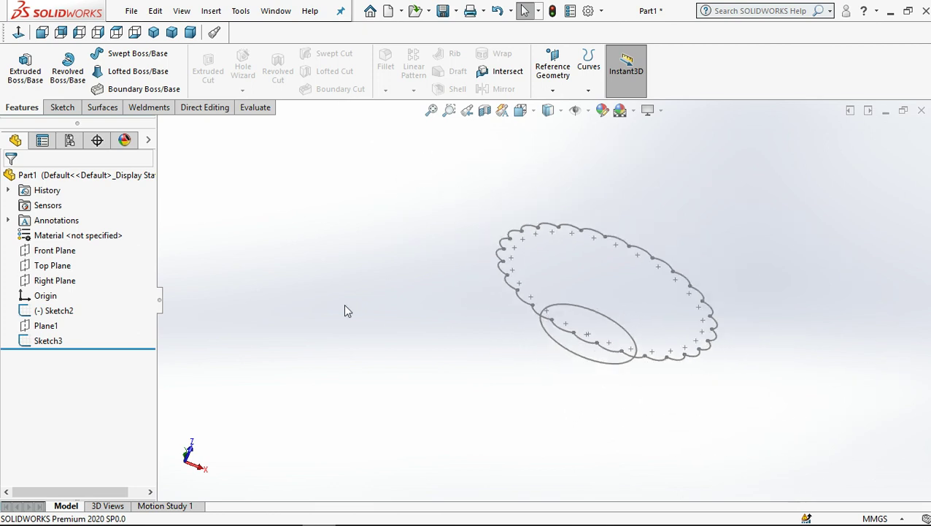
{"action": "left_click", "coordinate": [97, 70]}
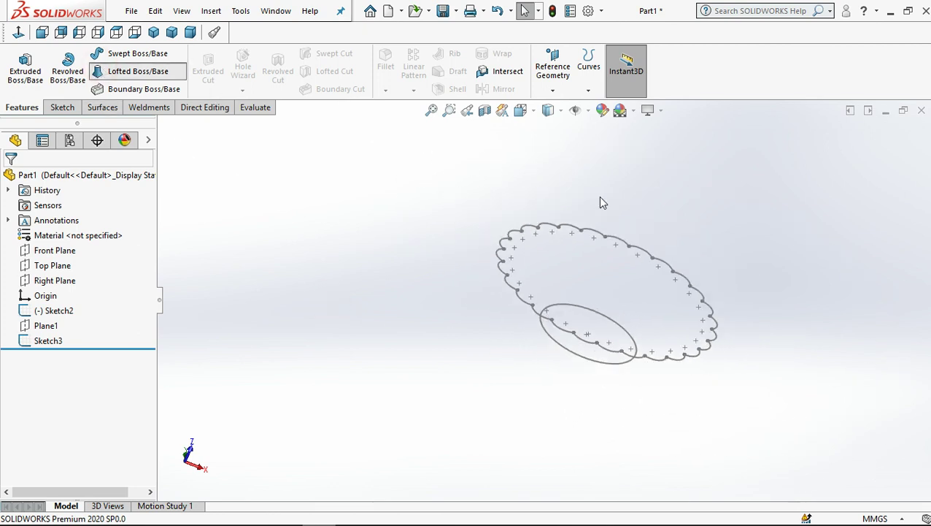
{"action": "left_click", "coordinate": [528, 305]}
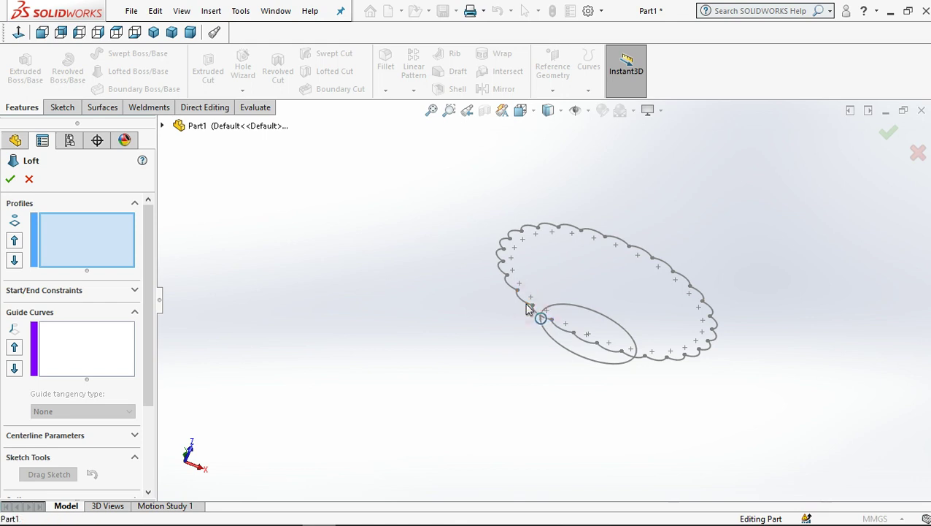
{"action": "left_click", "coordinate": [559, 344]}
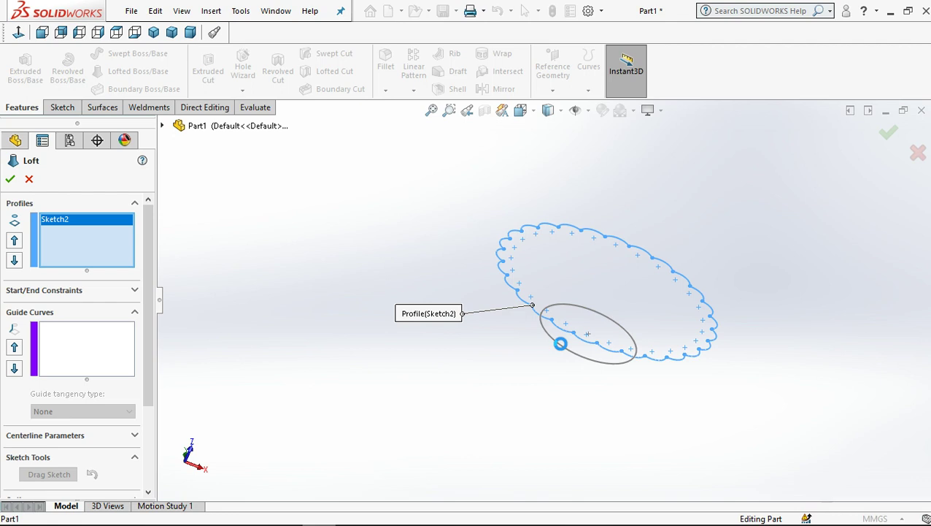
{"action": "left_click", "coordinate": [559, 344]}
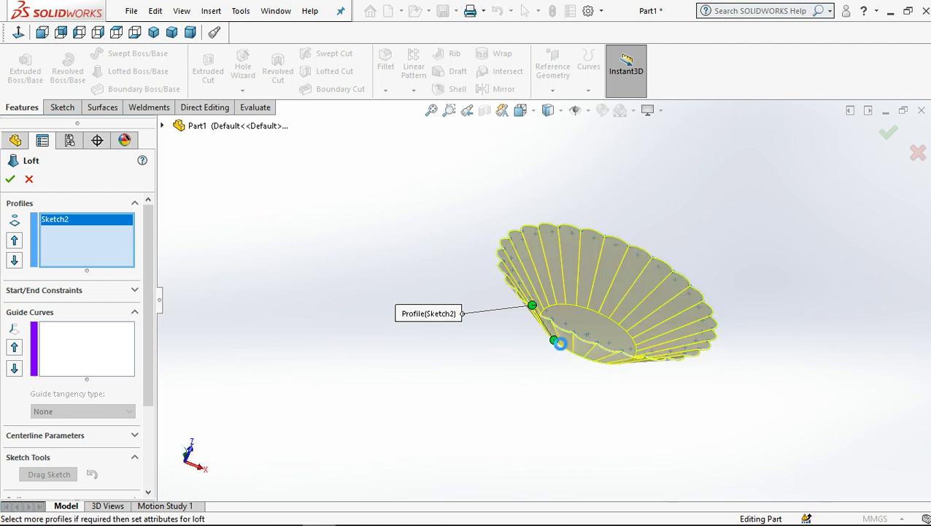
{"action": "left_click", "coordinate": [534, 372]}
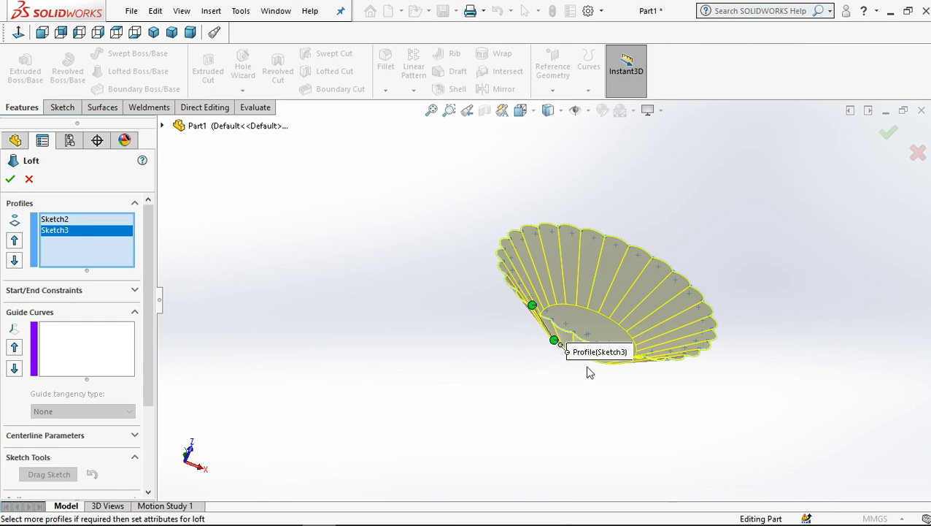
{"action": "scroll", "coordinate": [597, 351], "scroll_direction": "down", "scroll_amount": 3}
{"action": "middle_click_drag", "start_coordinate": [596, 336], "coordinate": [565, 302]}
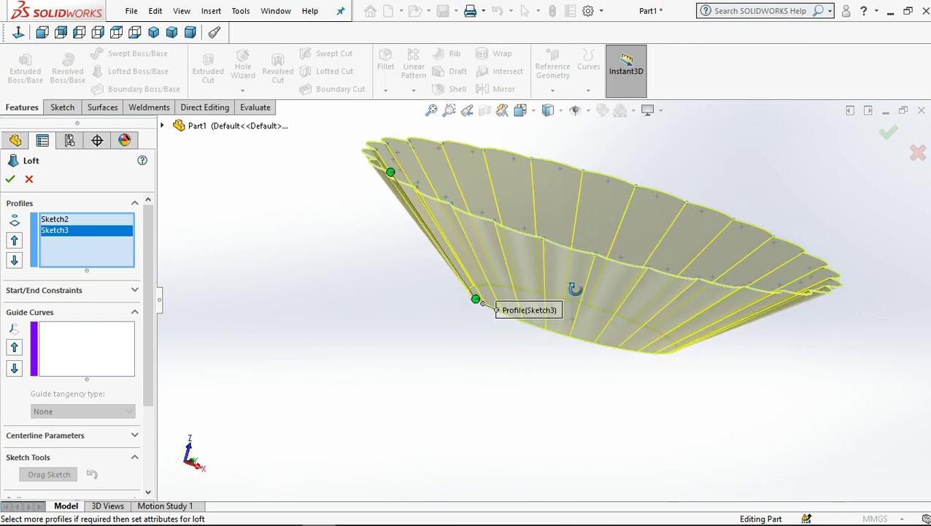
Step: Set both start and end constraints to Normal To Profile and accept Loft1
{"action": "left_click", "coordinate": [133, 292]}
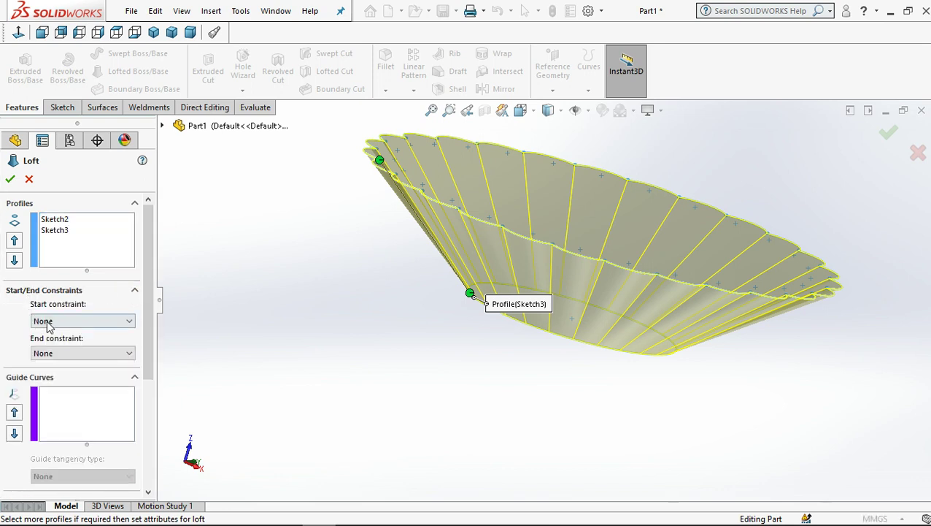
{"action": "left_click", "coordinate": [83, 353]}
{"action": "left_click", "coordinate": [77, 383]}
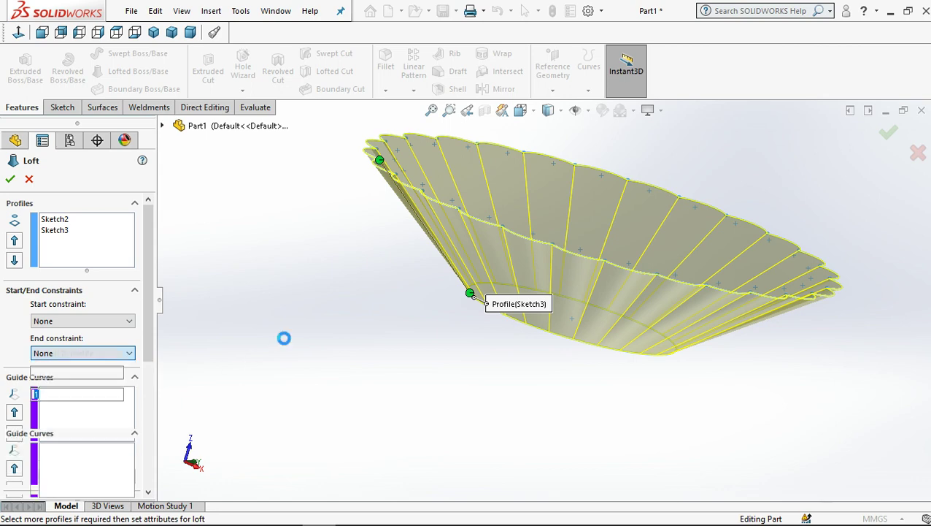
{"action": "left_click", "coordinate": [102, 321]}
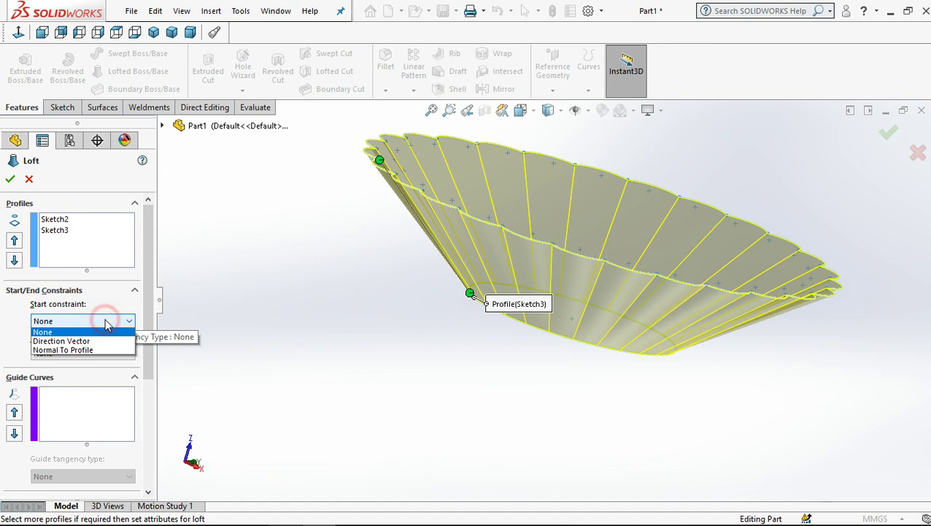
{"action": "left_click", "coordinate": [65, 352]}
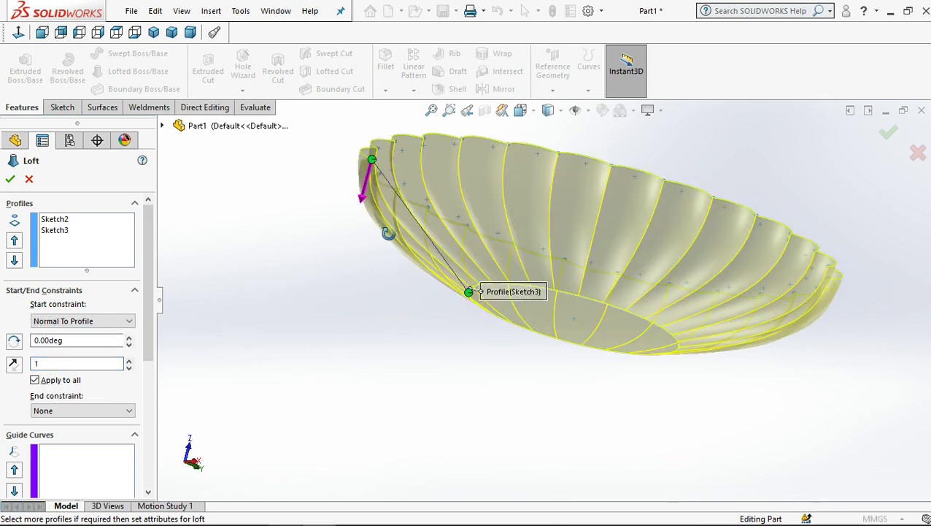
{"action": "middle_click_drag", "start_coordinate": [400, 329], "coordinate": [10, 207]}
{"action": "left_click", "coordinate": [11, 181]}
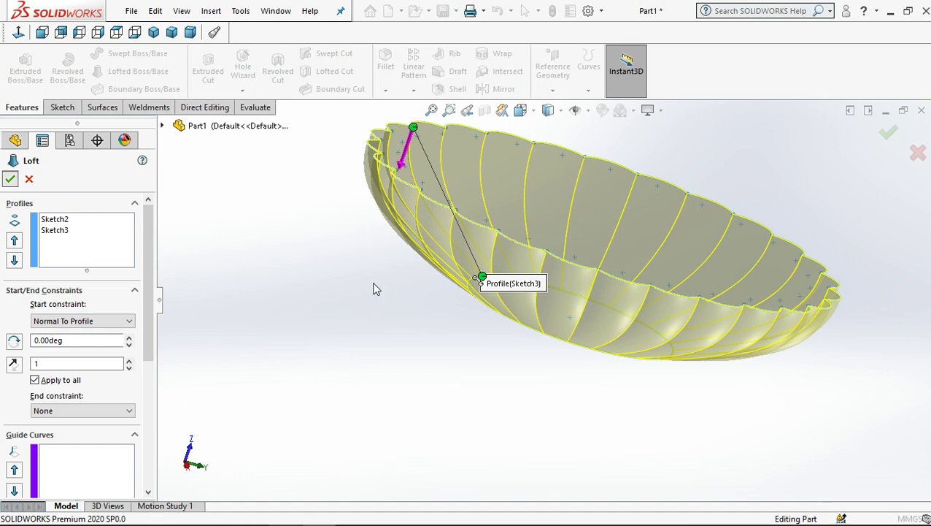
{"action": "left_click", "coordinate": [374, 287]}
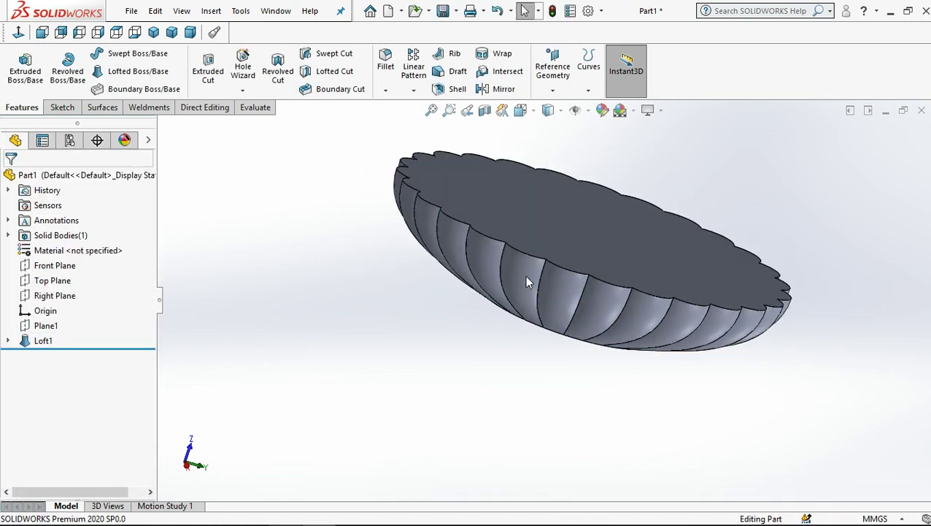
Step: Shell the loft with a 3 mm wall, removing the wide top face
{"action": "mouse_move", "coordinate": [531, 276]}
{"action": "middle_mouse_down"}
{"action": "mouse_move", "coordinate": [598, 287]}
{"action": "mouse_move", "coordinate": [588, 243]}
{"action": "mouse_move", "coordinate": [515, 233]}
{"action": "middle_mouse_up"}
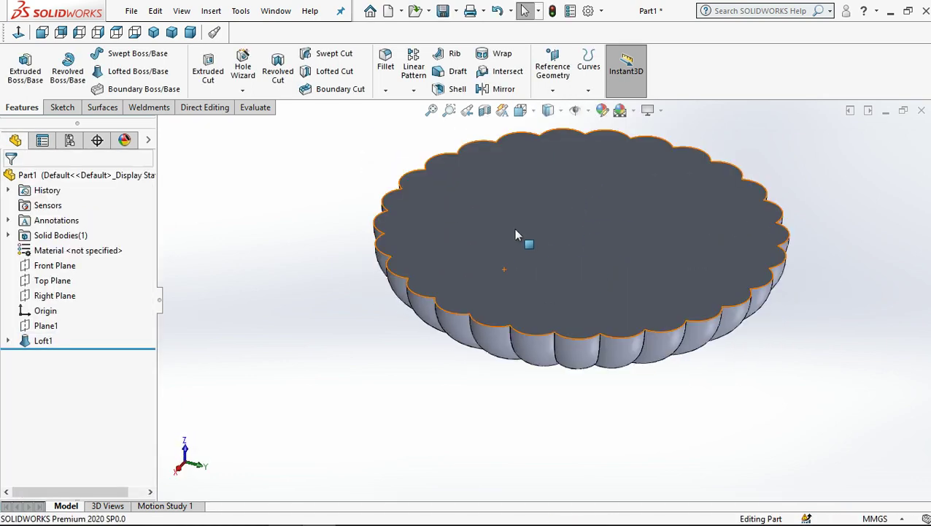
{"action": "left_click", "coordinate": [506, 227]}
{"action": "left_click", "coordinate": [322, 235]}
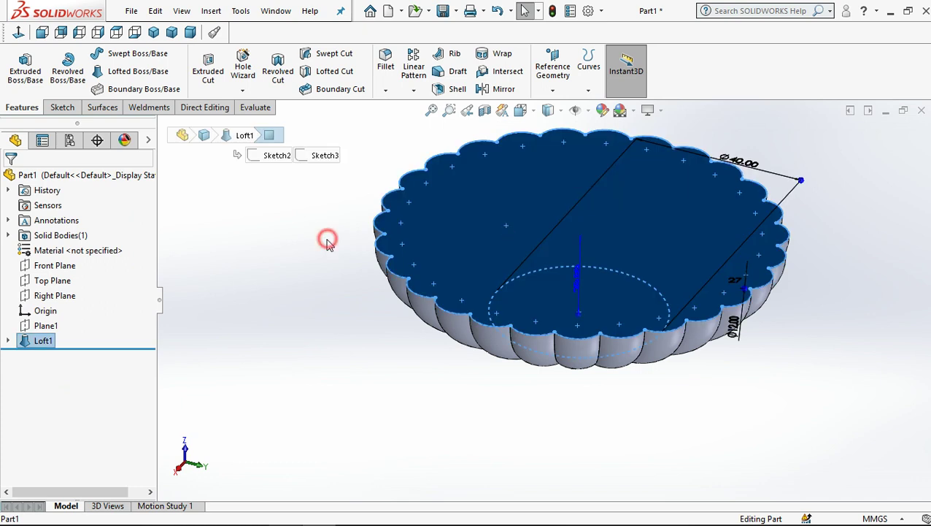
{"action": "left_click", "coordinate": [452, 89]}
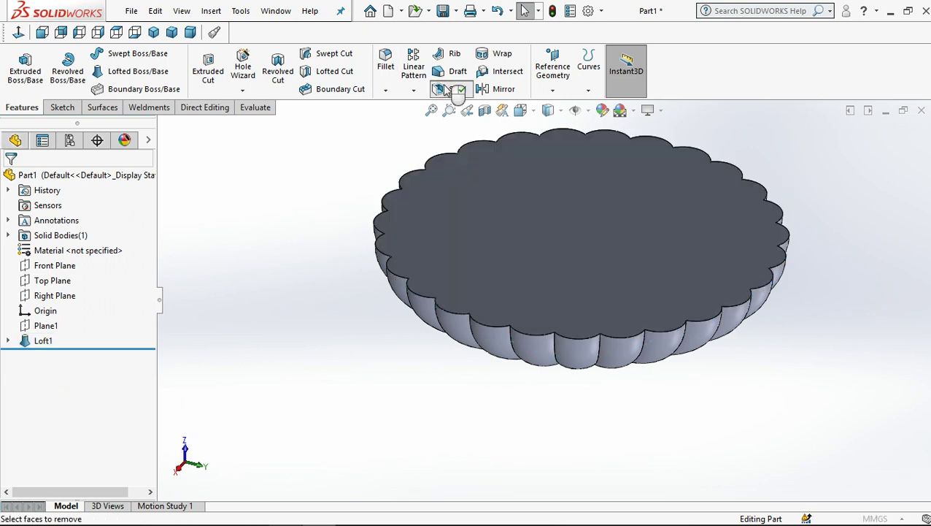
{"action": "left_click", "coordinate": [536, 195]}
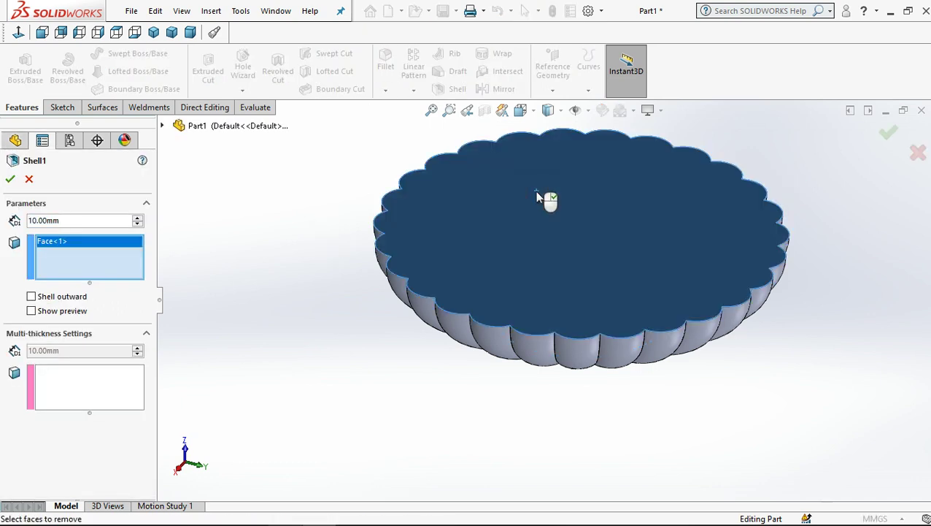
{"action": "left_click_drag", "start_coordinate": [33, 221], "coordinate": [5, 222]}
{"action": "type", "text": "3"}
{"action": "left_click", "coordinate": [245, 190]}
{"action": "left_click", "coordinate": [11, 180]}
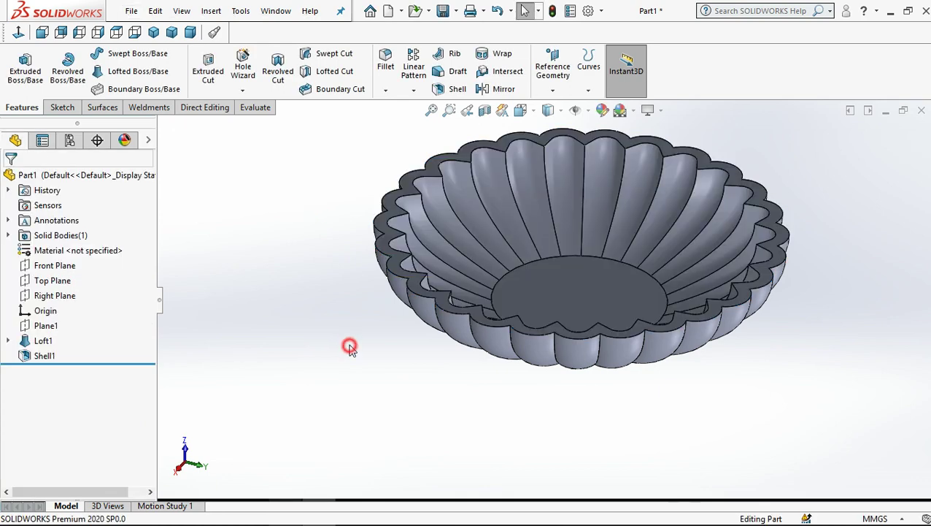
{"action": "middle_click_drag", "start_coordinate": [522, 272], "coordinate": [176, 230]}
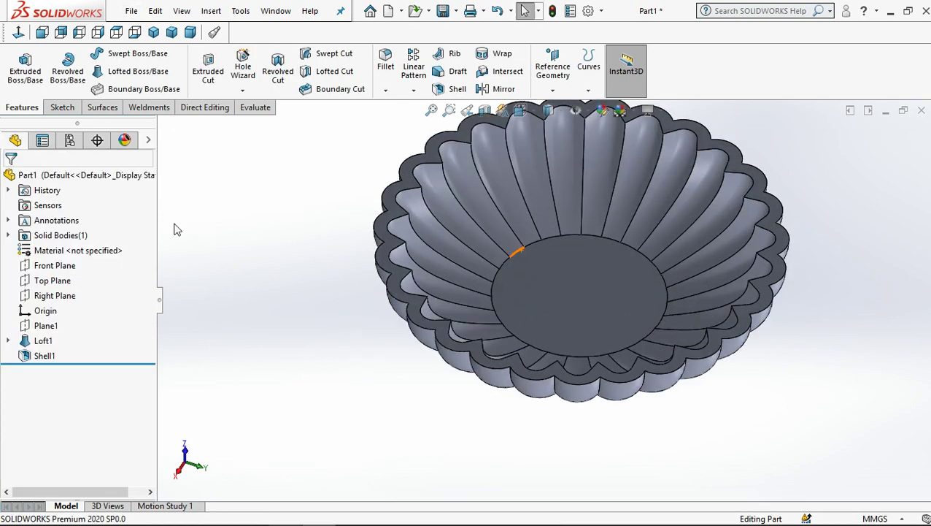
Step: Edit Shell1 to a 2 mm wall thickness and accept it
{"action": "left_click", "coordinate": [56, 355]}
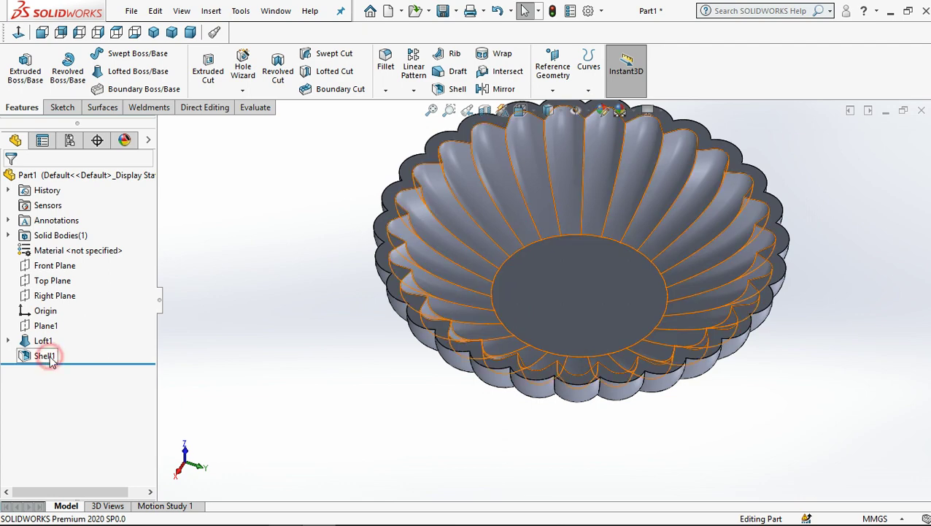
{"action": "left_click", "coordinate": [62, 315]}
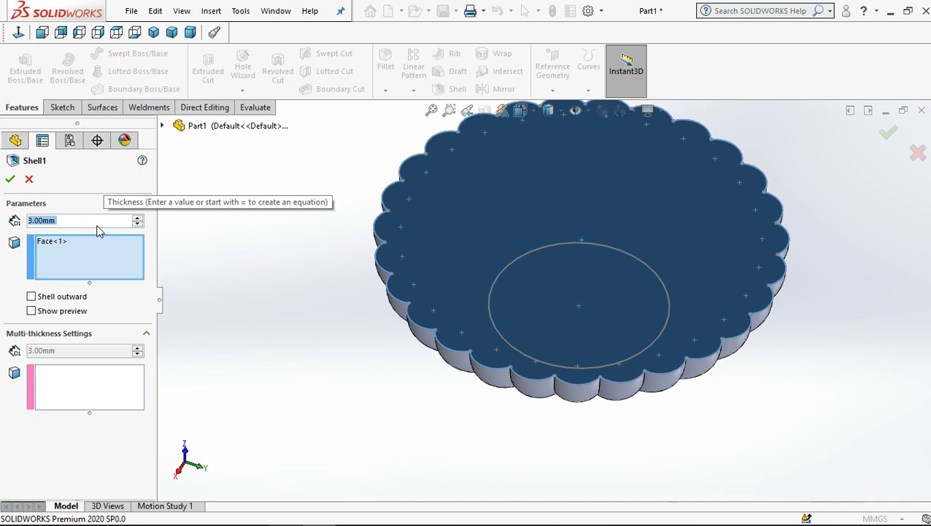
{"action": "type", "text": "2"}
{"action": "key", "text": "Return"}
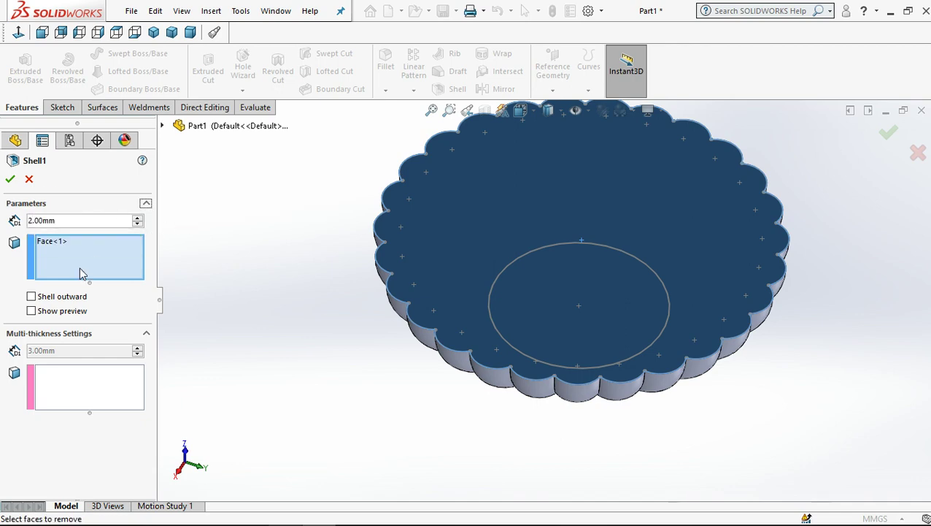
{"action": "left_click", "coordinate": [32, 311]}
{"action": "right_click", "coordinate": [310, 229]}
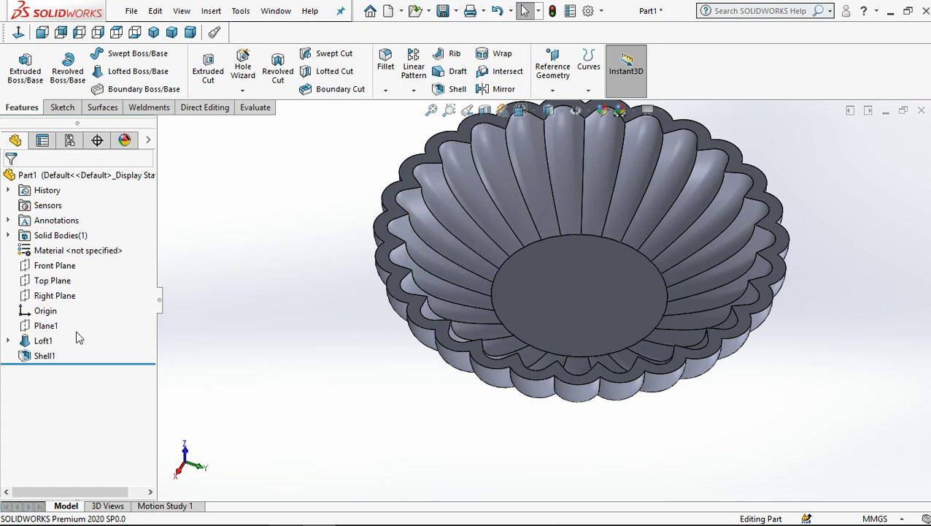
Step: Edit Shell1 again, reducing the wall thickness to 0.50 mm
{"action": "left_click", "coordinate": [45, 355]}
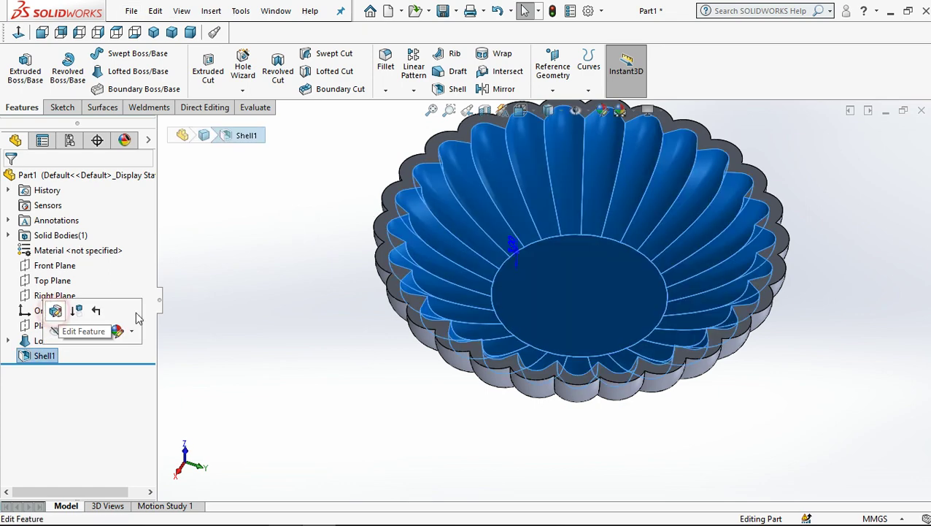
{"action": "left_click", "coordinate": [255, 305]}
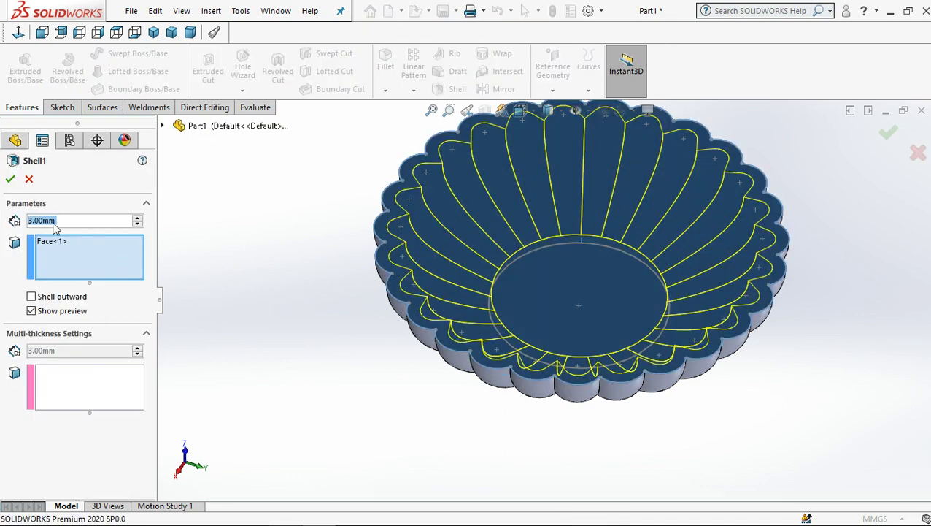
{"action": "type", "text": ".5"}
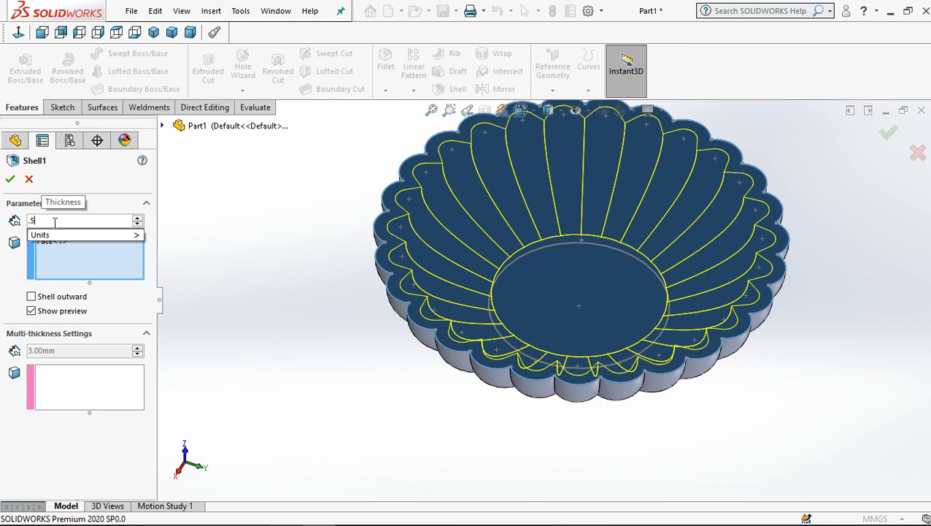
{"action": "key", "text": "Return"}
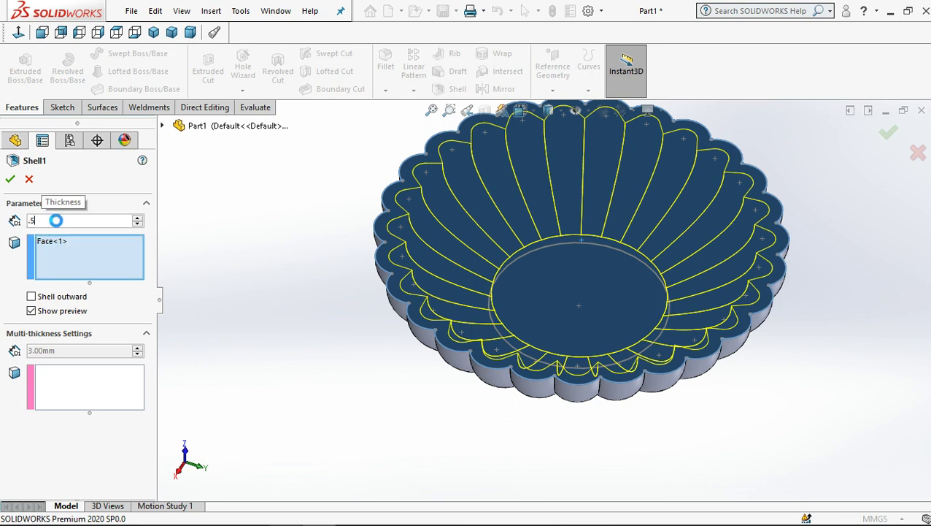
{"action": "left_click", "coordinate": [192, 229]}
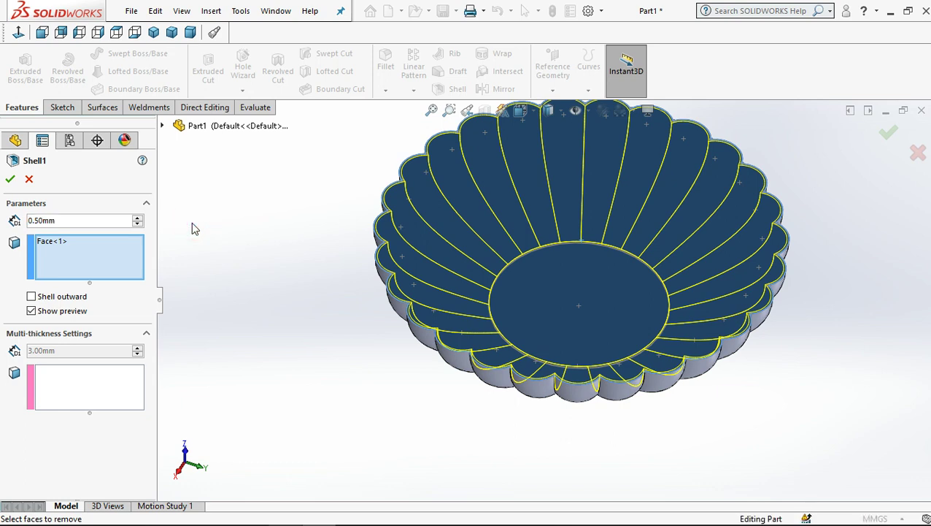
{"action": "left_click", "coordinate": [11, 180]}
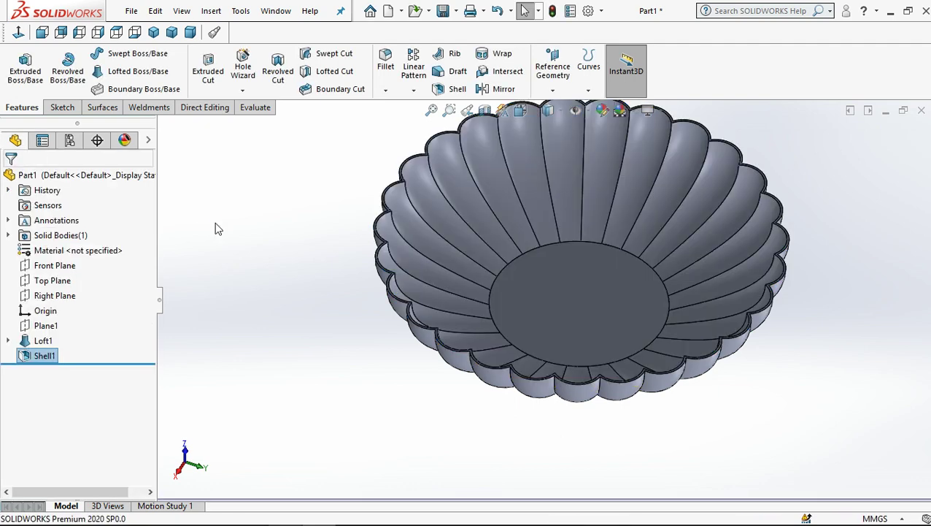
Step: Fillet the connected loop of 25 inner rib edges with a 1 mm radius
{"action": "left_click", "coordinate": [214, 222]}
{"action": "key", "text": "f"}
{"action": "mouse_move", "coordinate": [446, 361]}
{"action": "middle_mouse_down"}
{"action": "mouse_move", "coordinate": [312, 254]}
{"action": "mouse_move", "coordinate": [319, 245]}
{"action": "middle_mouse_up"}
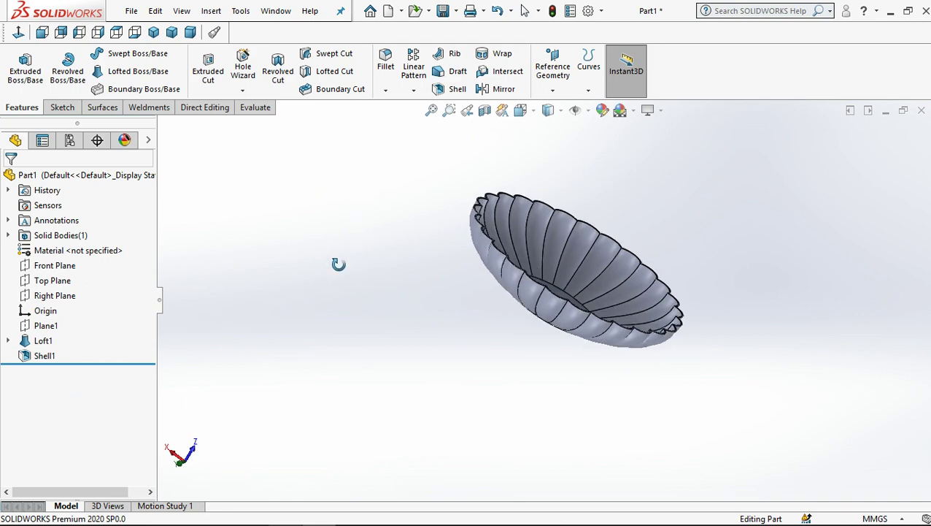
{"action": "scroll", "coordinate": [508, 259], "scroll_direction": "down", "scroll_amount": 3}
{"action": "scroll", "coordinate": [490, 247], "scroll_direction": "down", "scroll_amount": 3}
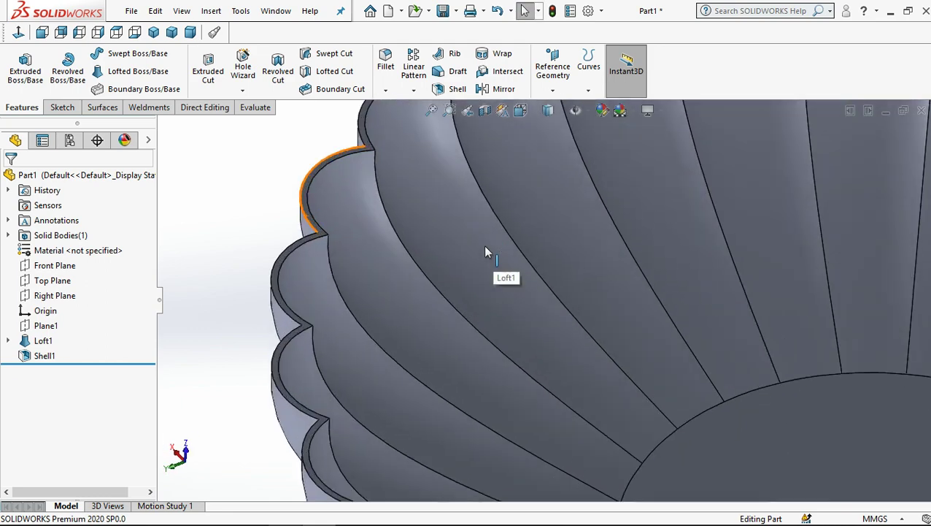
{"action": "left_click", "coordinate": [338, 291]}
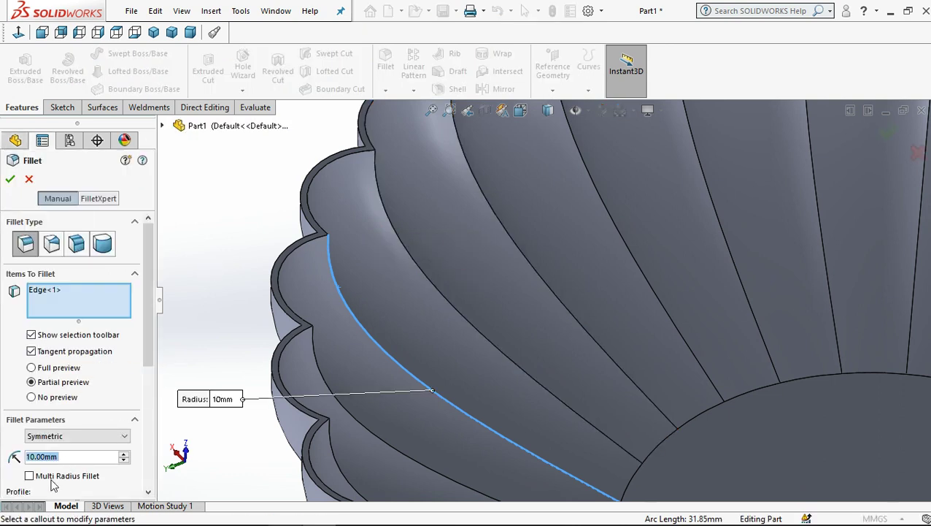
{"action": "type", "text": "1"}
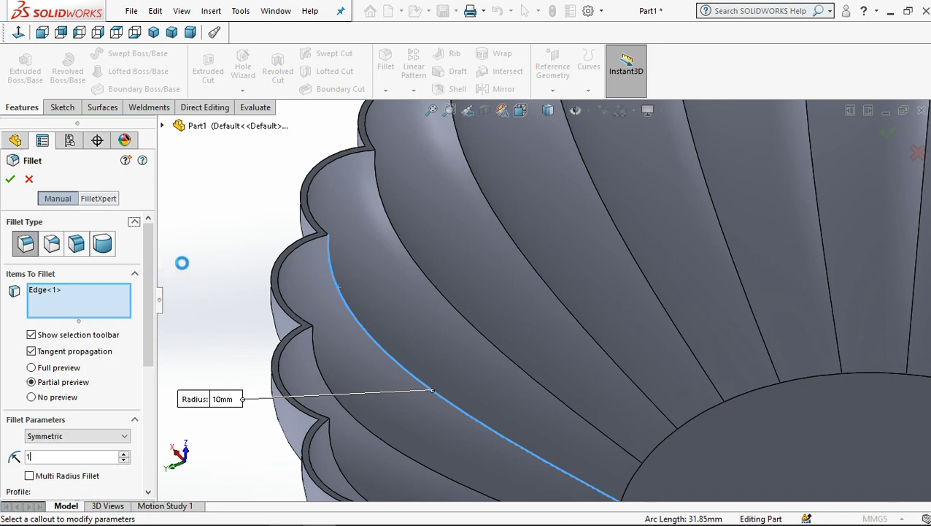
{"action": "key", "text": "Return"}
{"action": "scroll", "coordinate": [510, 285], "scroll_direction": "up", "scroll_amount": 3}
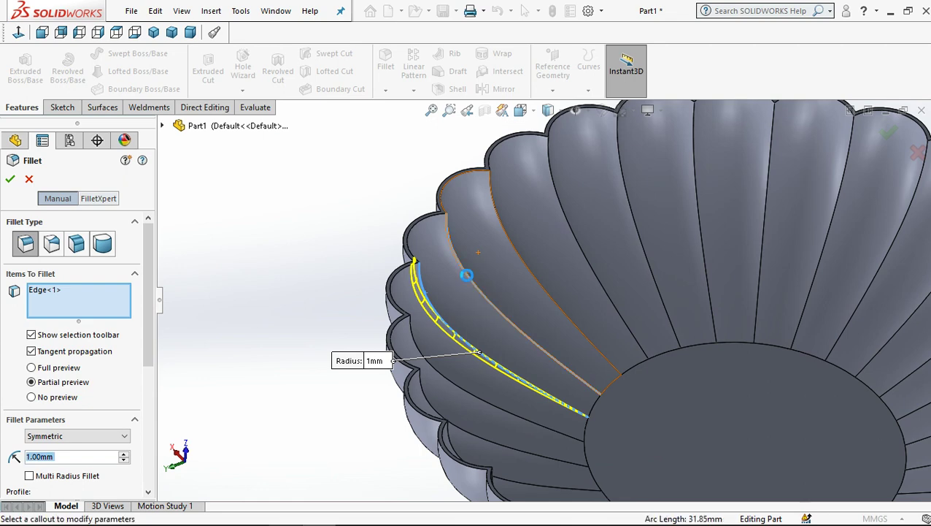
{"action": "left_click", "coordinate": [469, 281]}
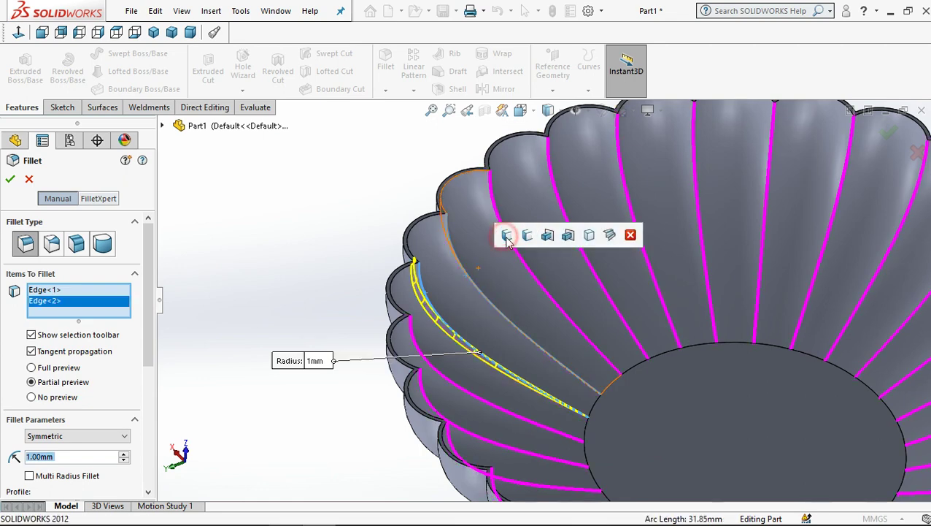
{"action": "left_click", "coordinate": [507, 235]}
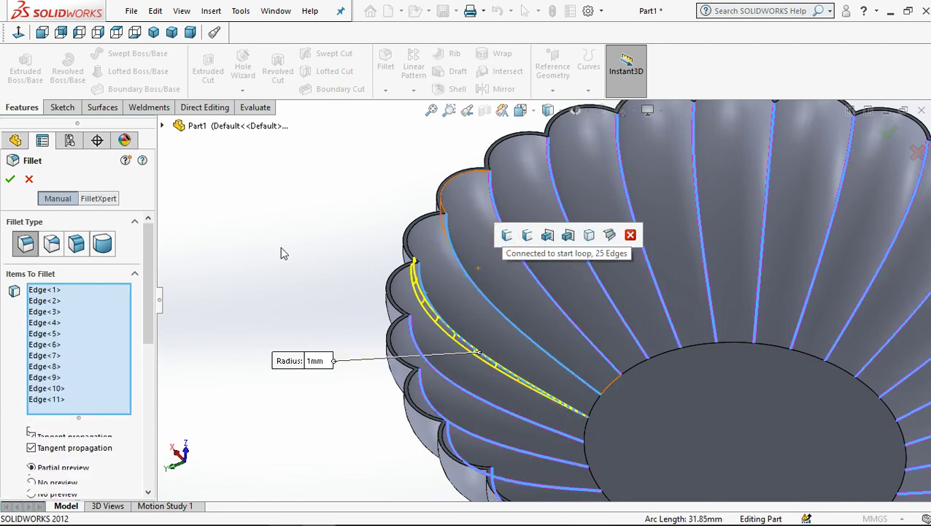
{"action": "left_click", "coordinate": [11, 179]}
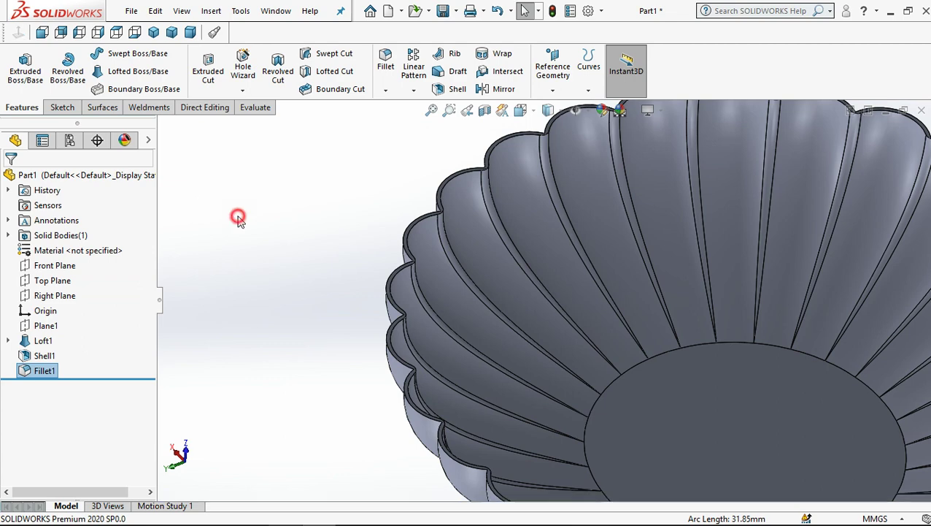
Step: Apply a green appearance to the whole bowl body
{"action": "key", "text": "f"}
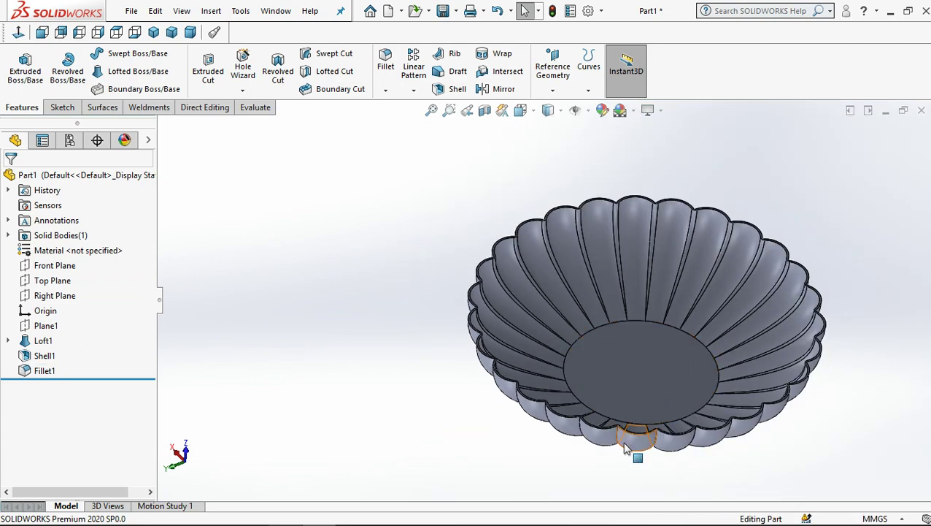
{"action": "mouse_move", "coordinate": [630, 449]}
{"action": "middle_mouse_down"}
{"action": "mouse_move", "coordinate": [578, 360]}
{"action": "mouse_move", "coordinate": [566, 301]}
{"action": "middle_mouse_up"}
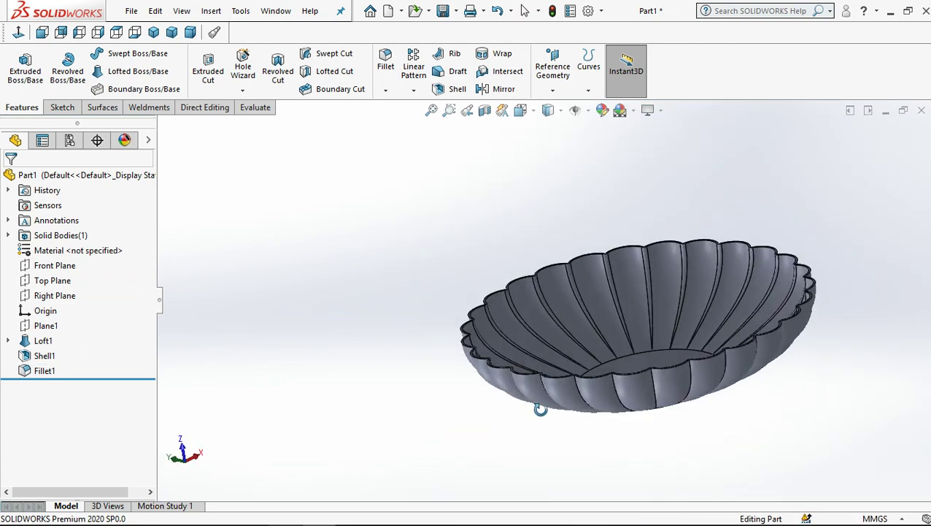
{"action": "left_click", "coordinate": [559, 286]}
{"action": "left_click", "coordinate": [682, 225]}
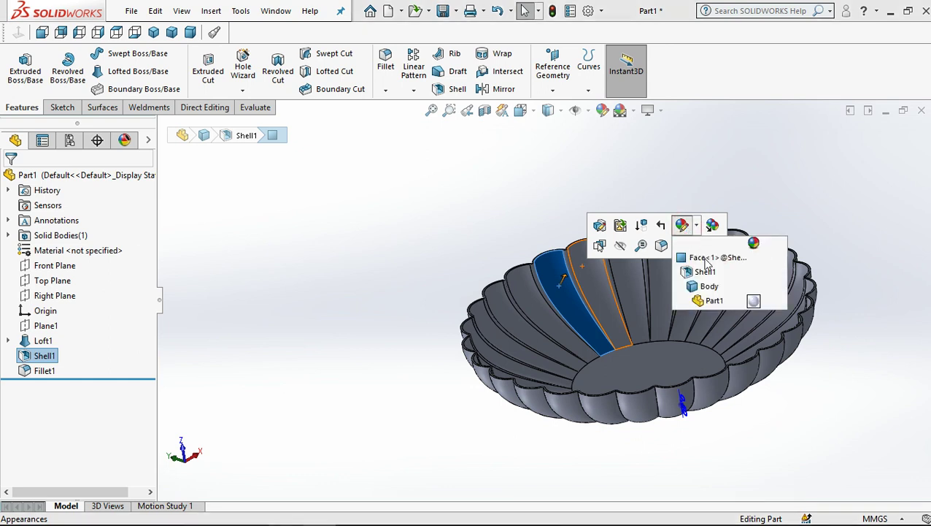
{"action": "left_click", "coordinate": [710, 287]}
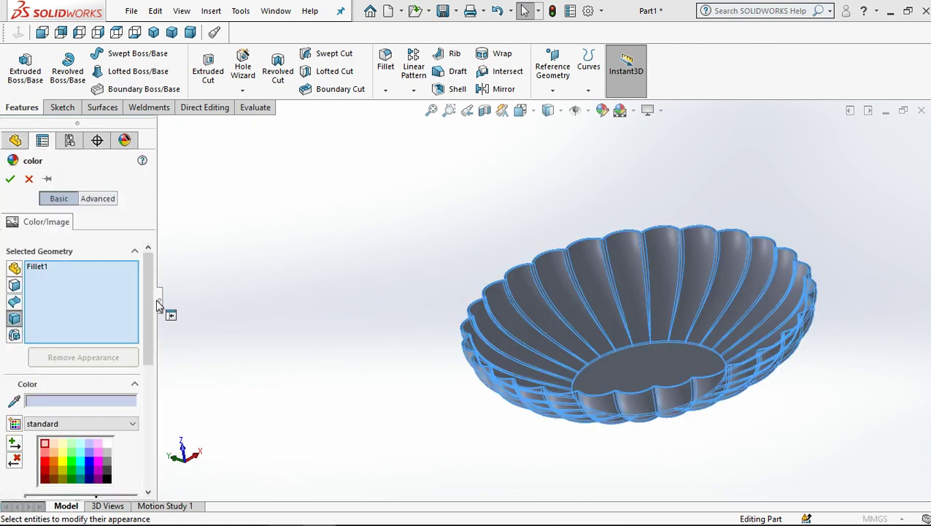
{"action": "left_click", "coordinate": [71, 452]}
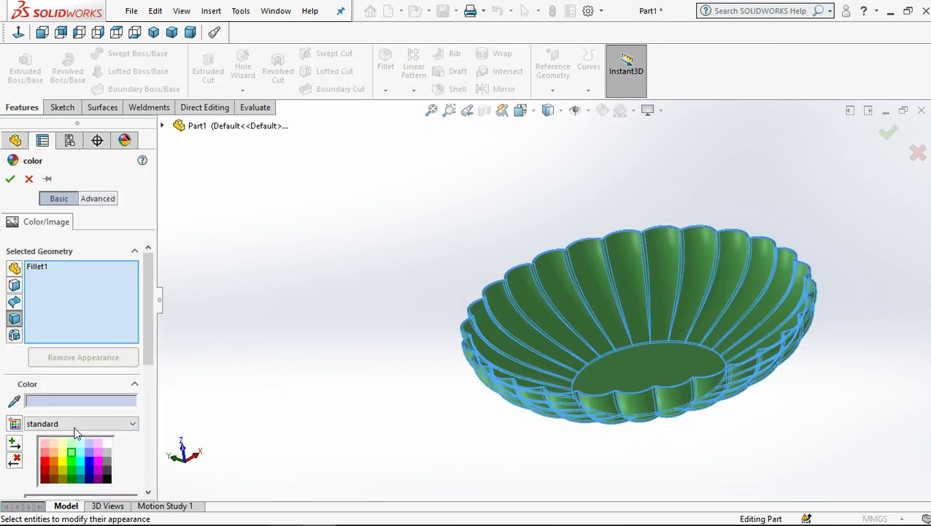
{"action": "left_click", "coordinate": [9, 179]}
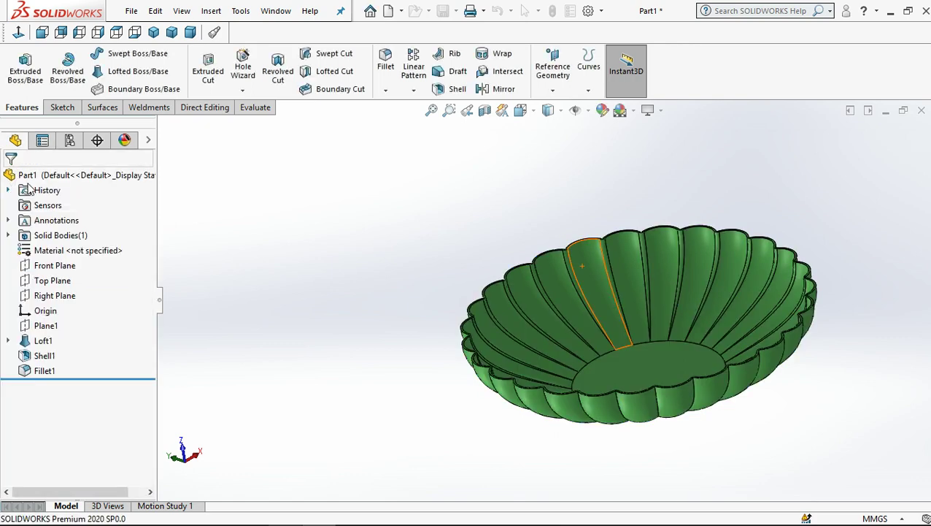
Step: Switch the display style to Shaded without edges
{"action": "left_click", "coordinate": [337, 254]}
{"action": "left_click", "coordinate": [549, 113]}
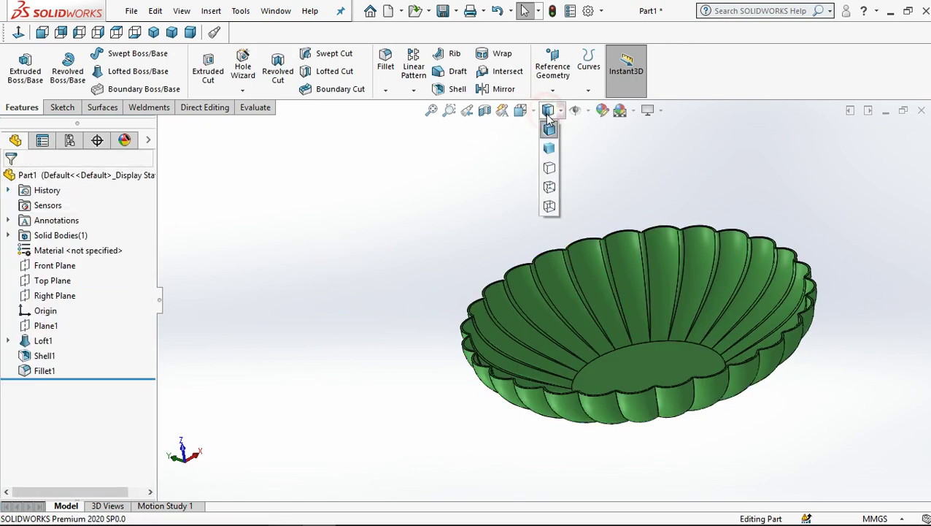
{"action": "left_click", "coordinate": [550, 150]}
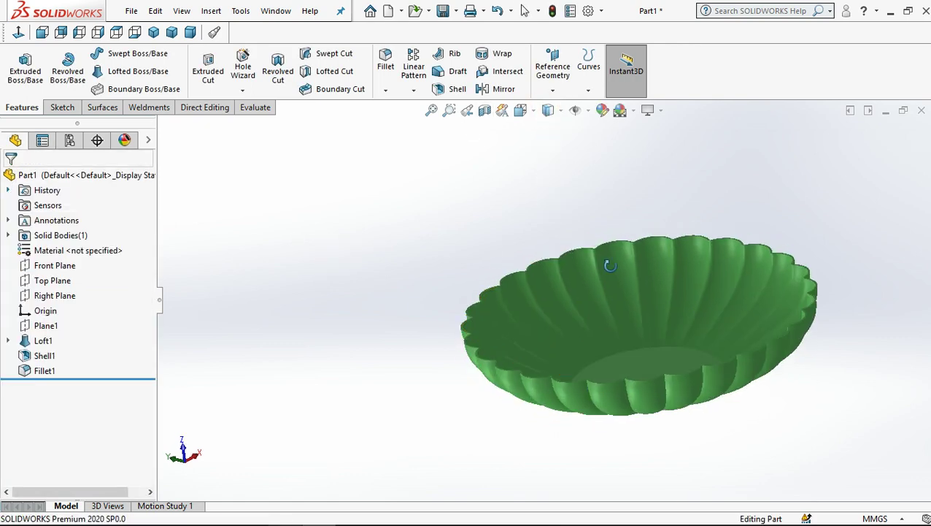